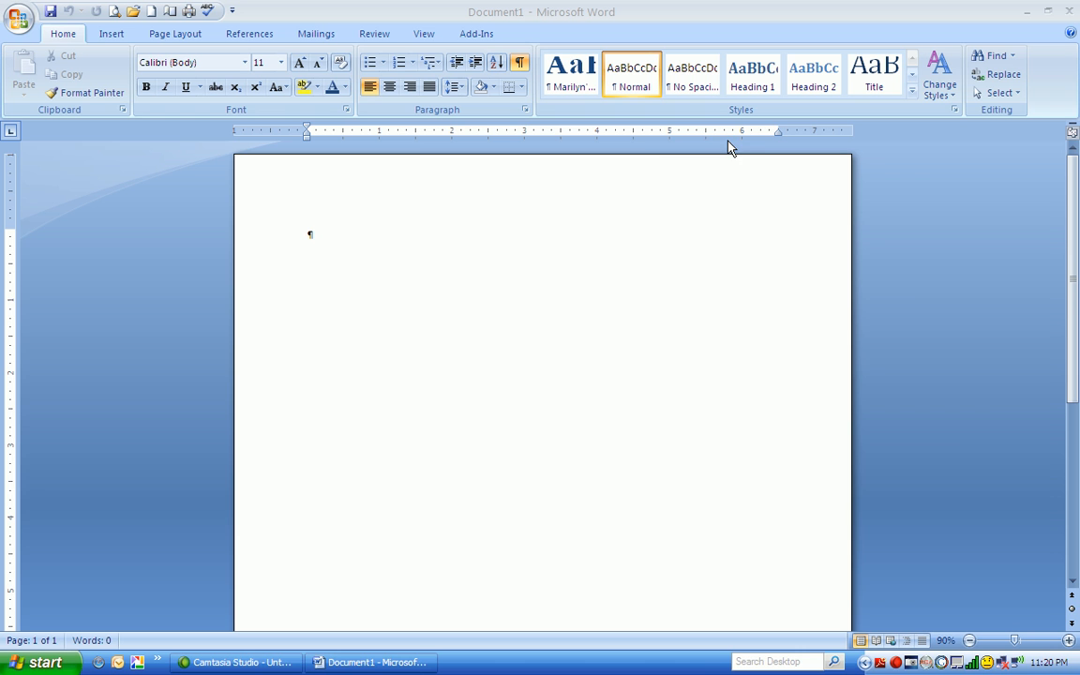
# Step: Set ruler tab stops: left at 0.5", center at 2.5", decimal at about 4.45" and right at 6"
pyautogui.click(424, 37)
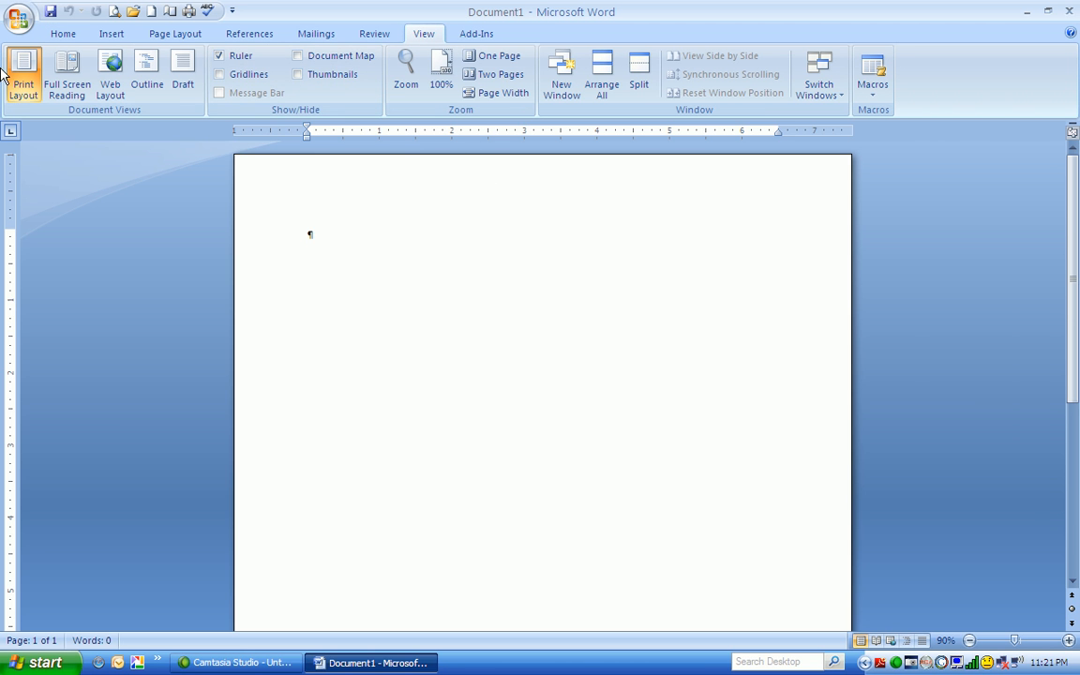
pyautogui.click(344, 133)
pyautogui.click(13, 131)
pyautogui.click(487, 132)
pyautogui.moveTo(739, 132); pyautogui.dragTo(742, 138)
pyautogui.click(740, 133)
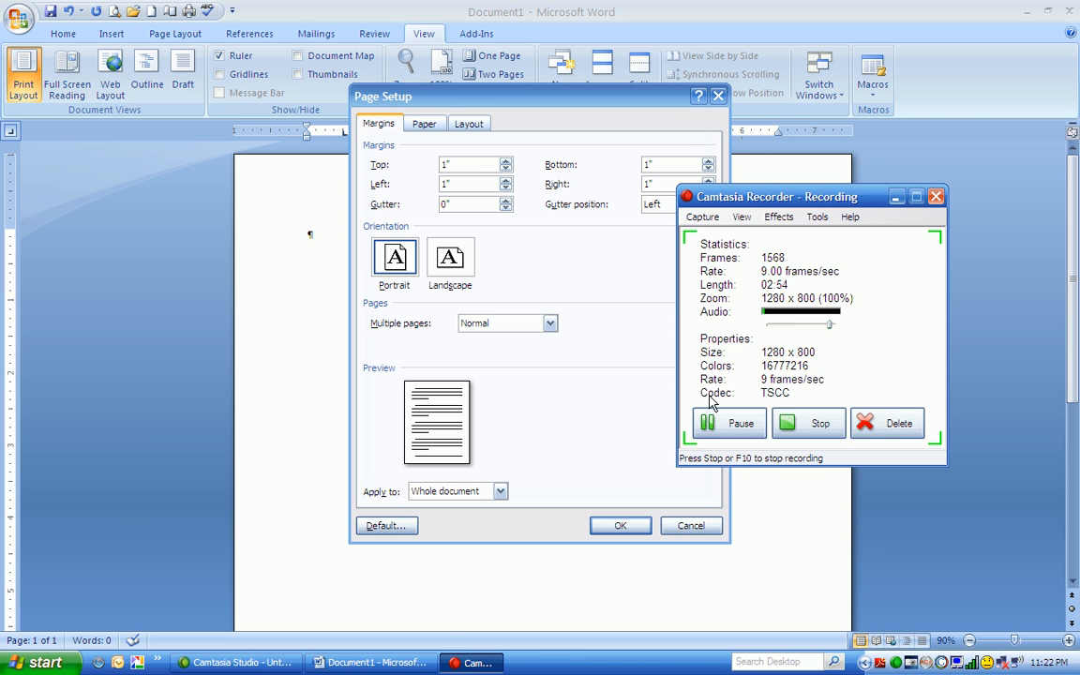
pyautogui.click(730, 427)
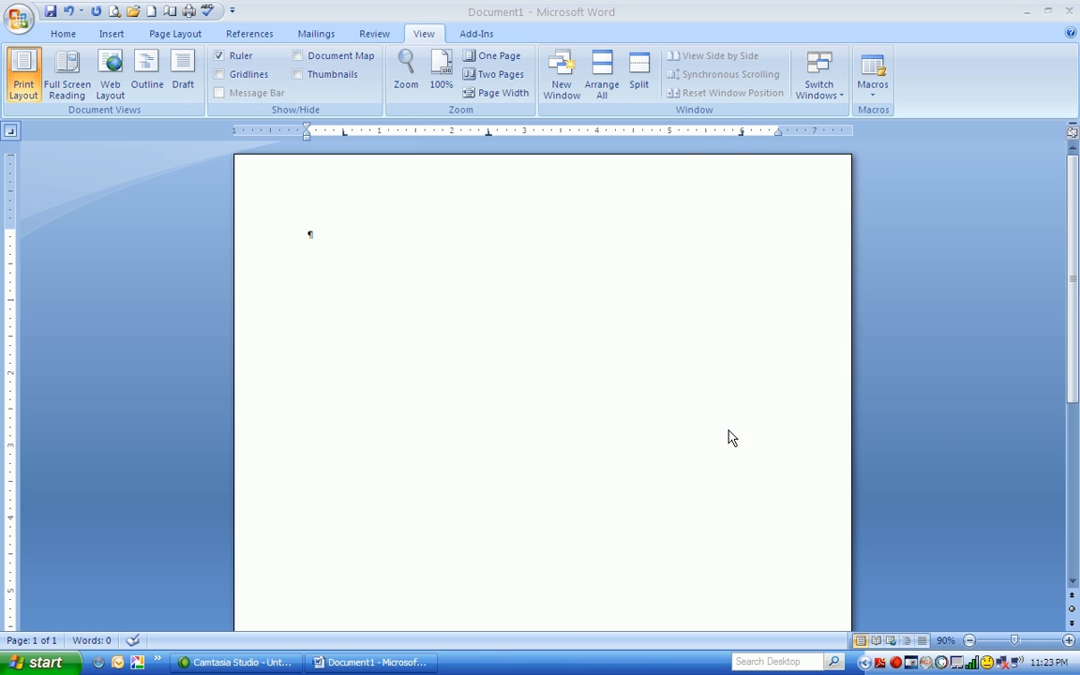
pyautogui.click(14, 130)
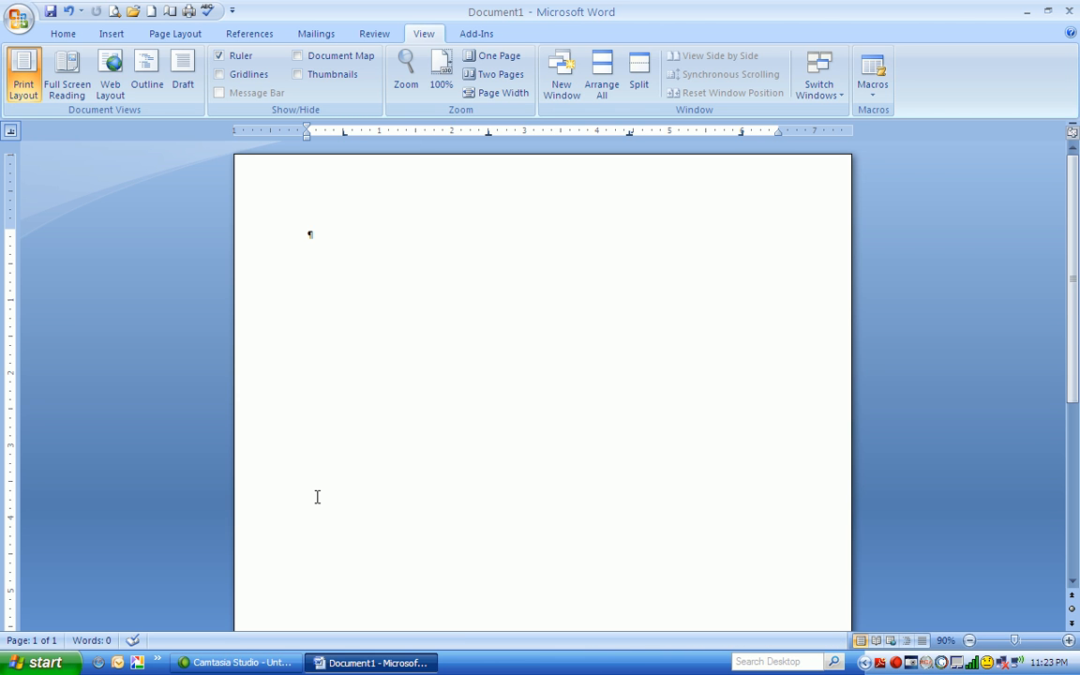
# Step: Enter the first tabbed row with a person's first name, South Jordan, $100.00 and November
pyautogui.press('Tab')
pyautogui.write('Marilyn')
pyautogui.press('Tab')
pyautogui.write('South J')
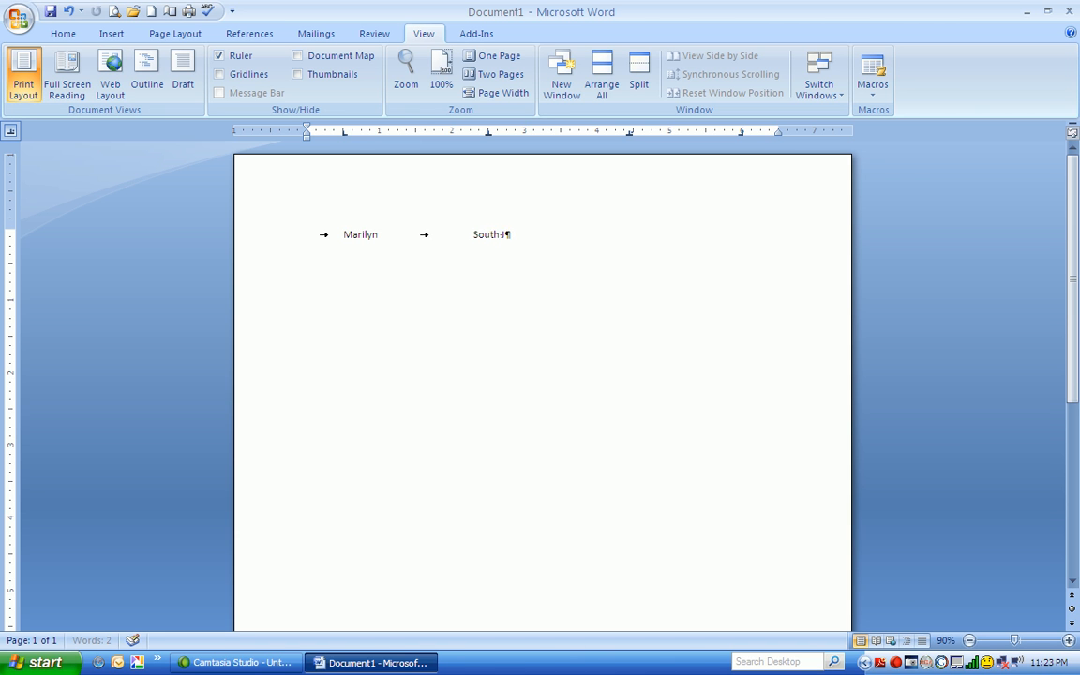
pyautogui.write('ordan')
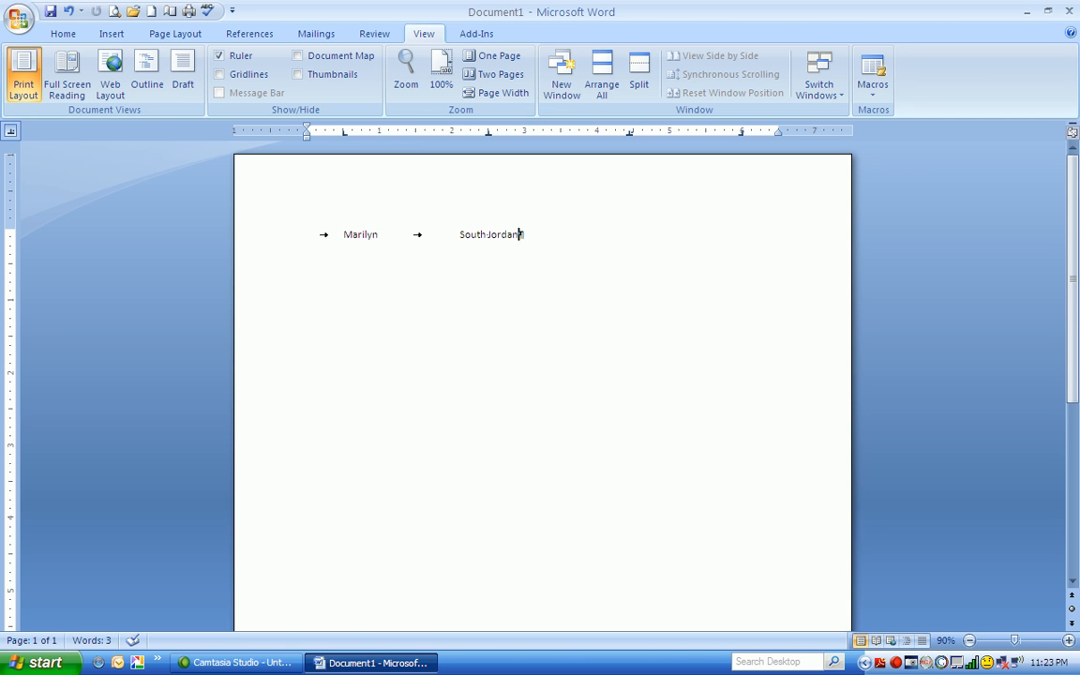
pyautogui.press('Tab')
pyautogui.write('S')
pyautogui.write('100.00')
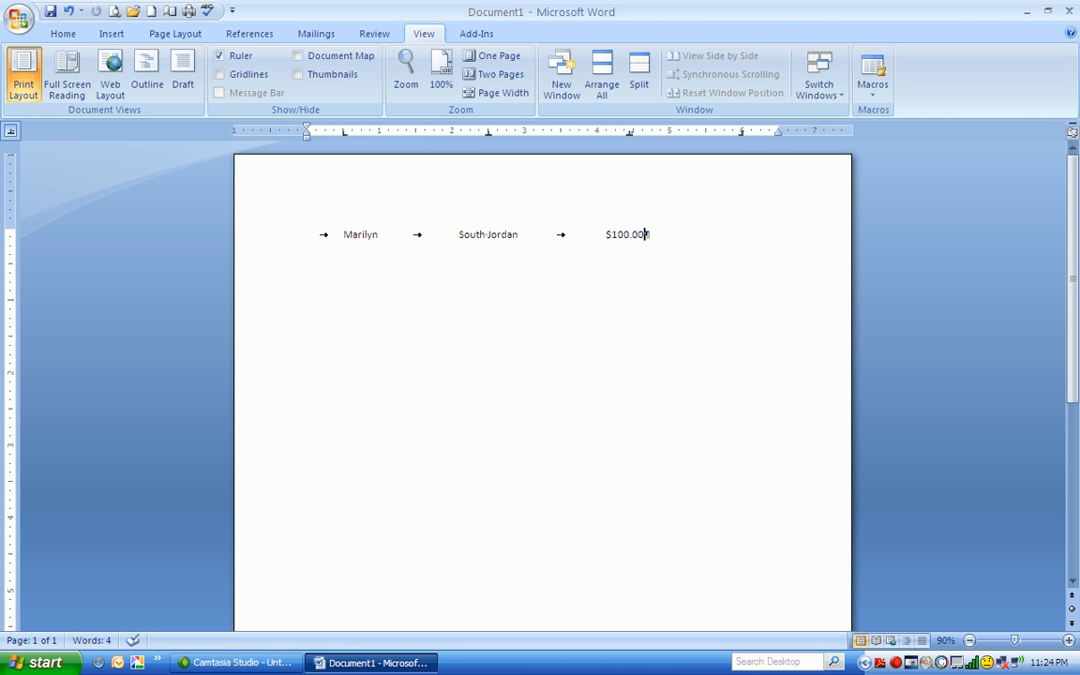
pyautogui.press('Tab')
pyautogui.write('November')
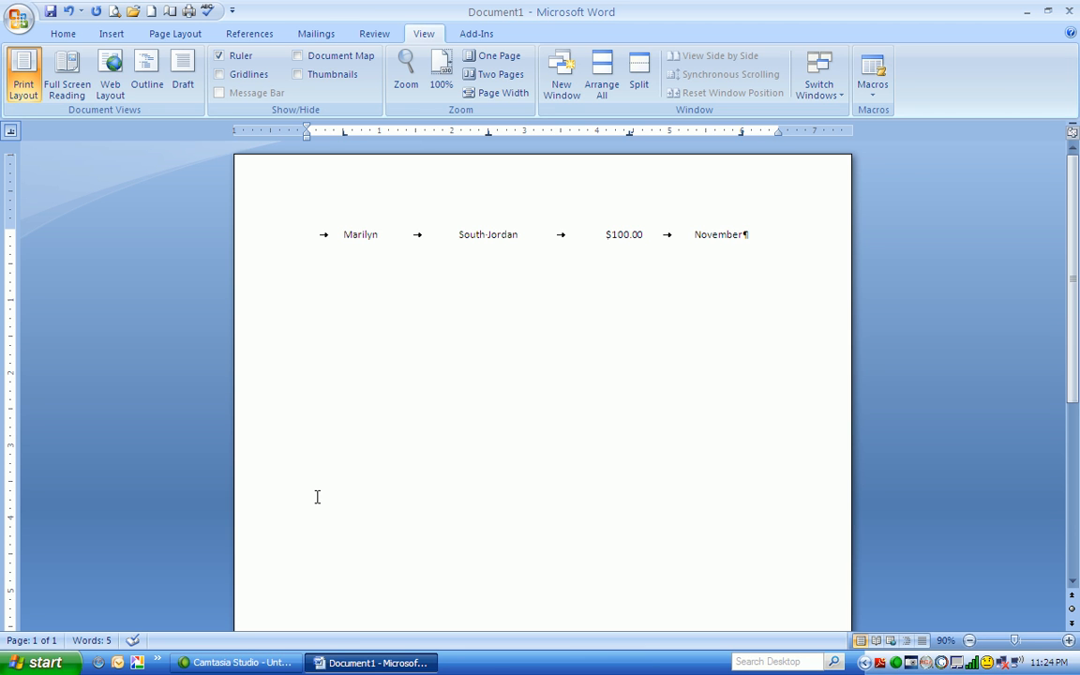
# Step: Add a second tabbed row with a person's first name, Salt Lake City, .10 and June
pyautogui.press('Return')
pyautogui.press('Tab')
pyautogui.write('Rachel')
pyautogui.press('Tab')
pyautogui.write('Salt Lake')
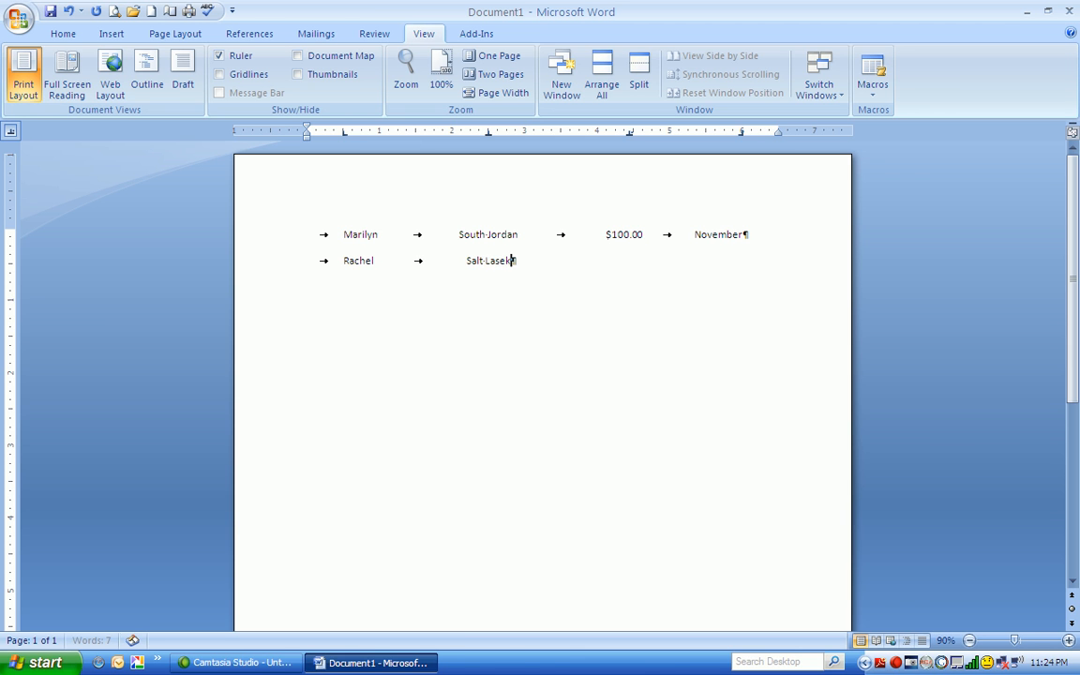
pyautogui.press('BackSpace')
pyautogui.press('BackSpace')
pyautogui.press('BackSpace')
pyautogui.write('ke City')
pyautogui.press('Tab')
pyautogui.write('.')
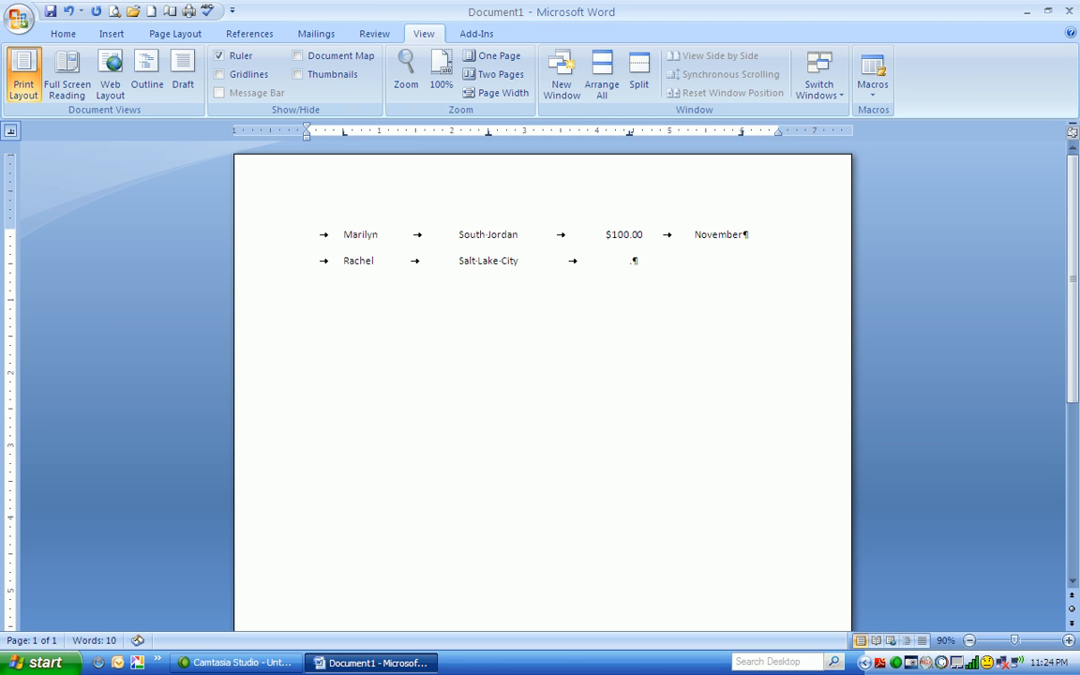
pyautogui.write('10')
pyautogui.press('Tab')
pyautogui.write('June')
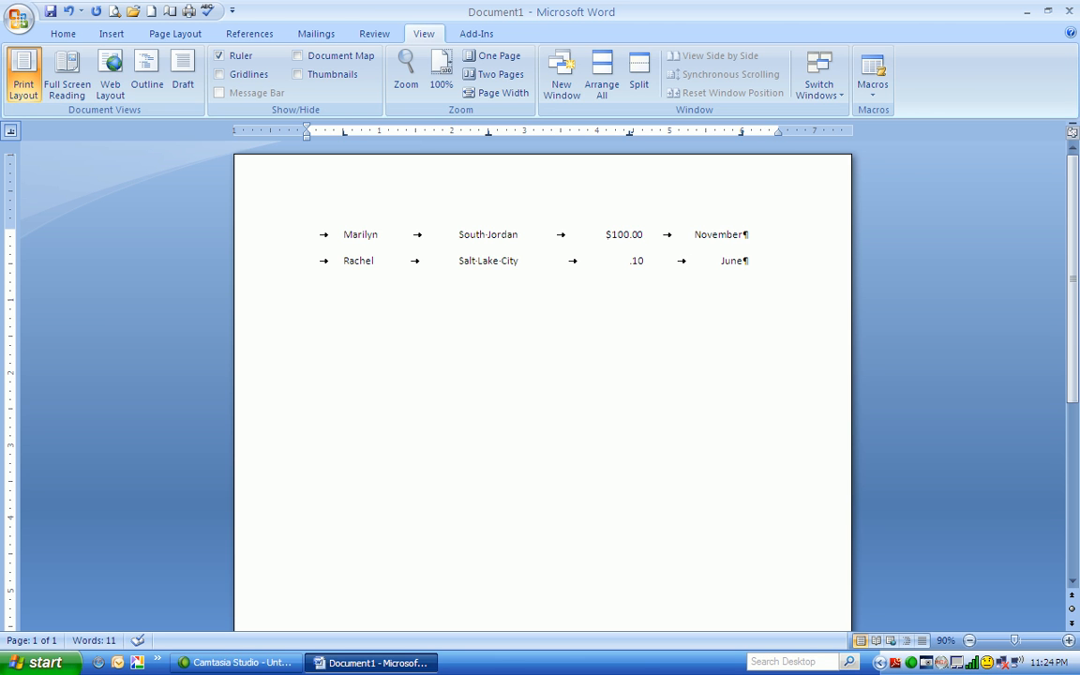
# Step: Add a third tabbed row with a person's first name, Denver, 2,000.00 and July
pyautogui.press('Return')
pyautogui.press('Tab')
pyautogui.write('Emily')
pyautogui.press('Tab')
pyautogui.write('Denver')
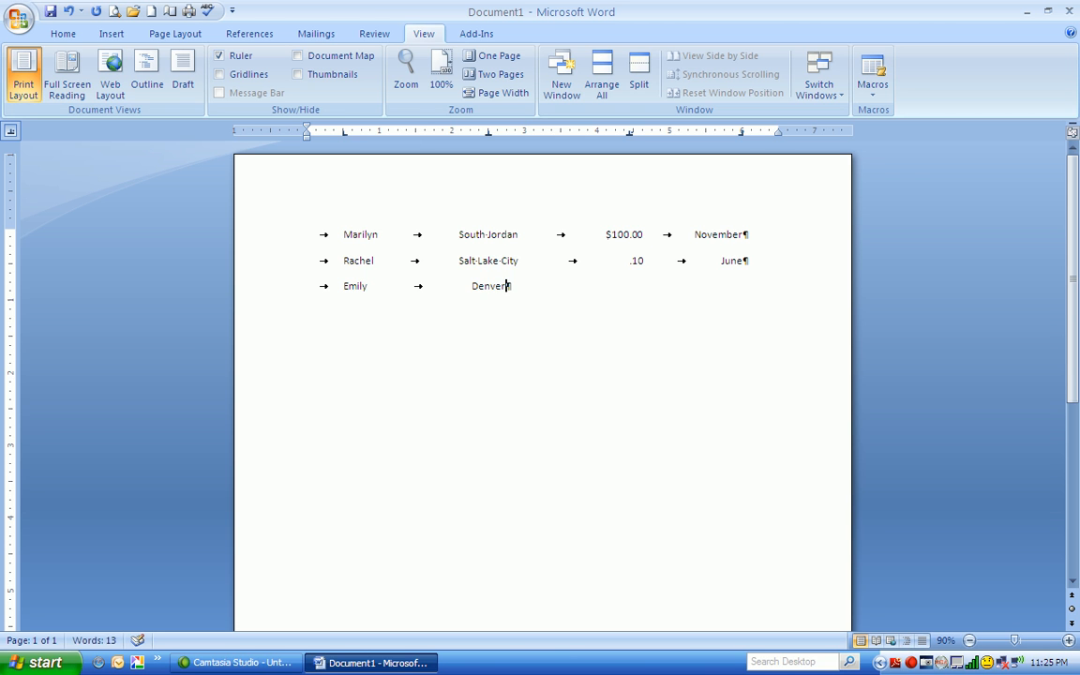
pyautogui.press('Tab')
pyautogui.write('2,000')
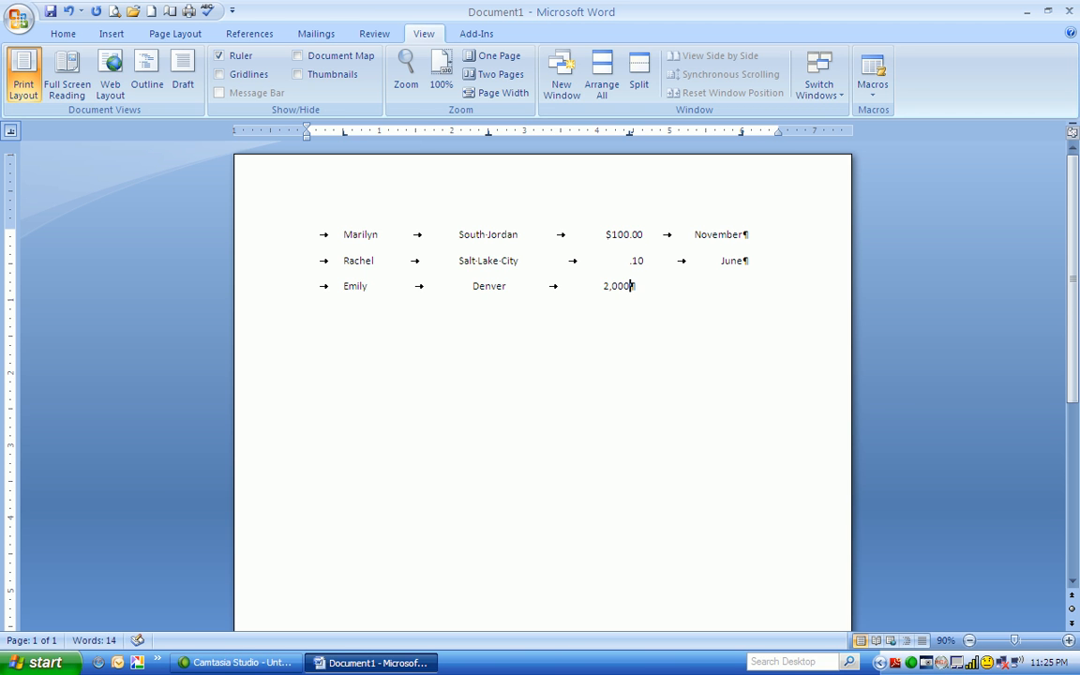
pyautogui.write('.00')
pyautogui.press('Tab')
pyautogui.write('July')
# Step: Hide the tab arrows and paragraph marks in the document
pyautogui.moveTo(337, 233); pyautogui.dragTo(743, 309)
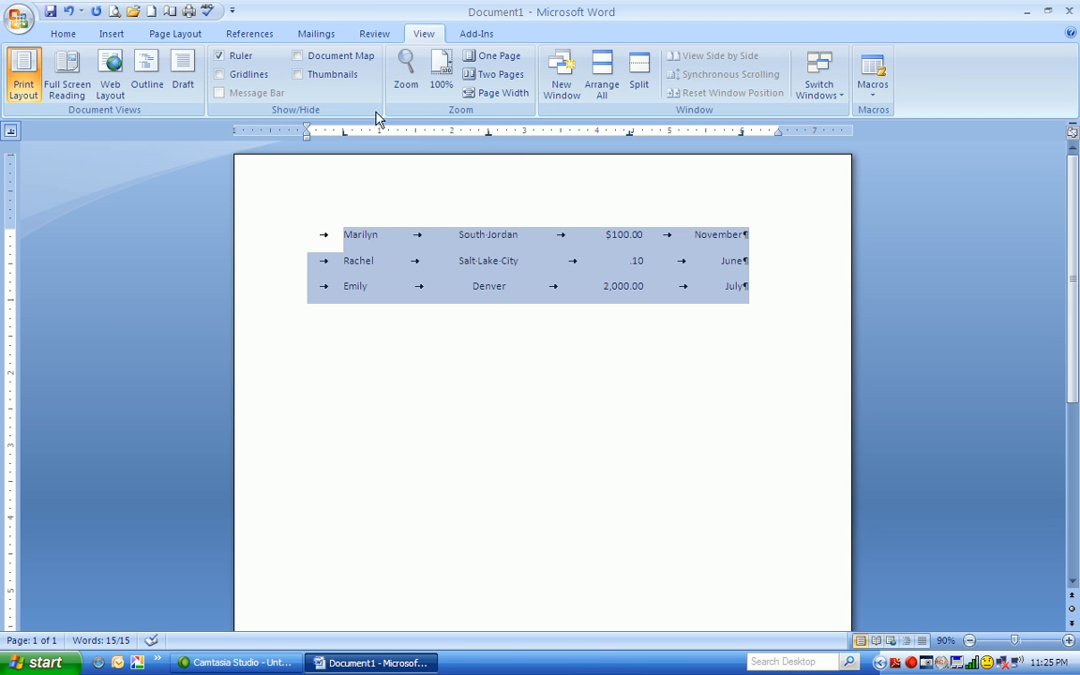
pyautogui.click(57, 33)
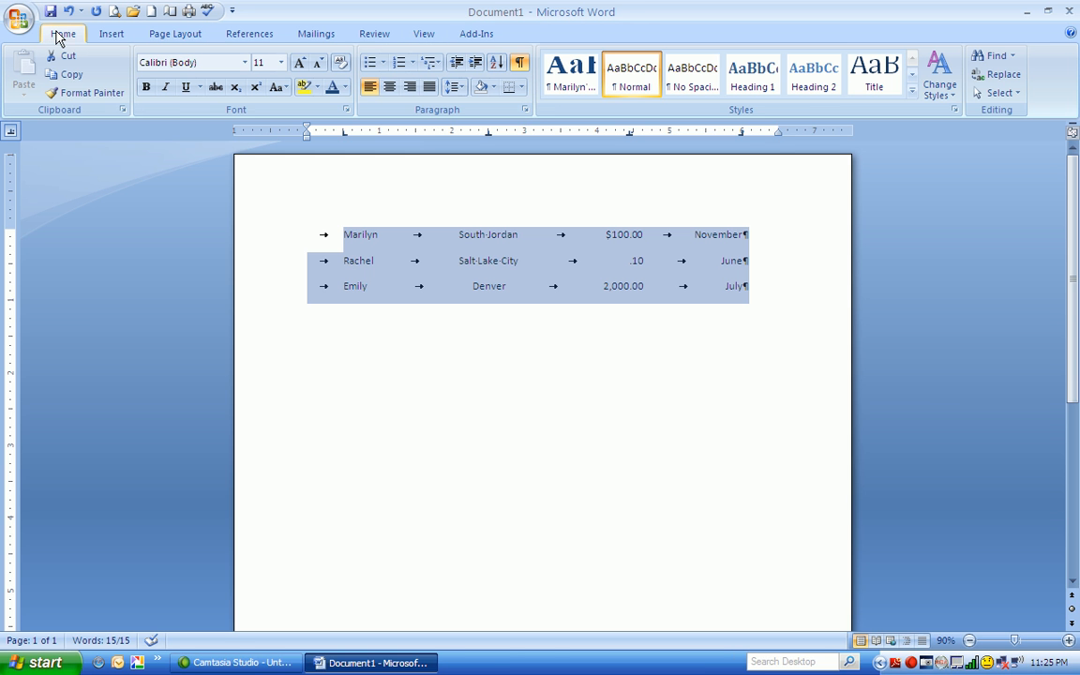
pyautogui.click(521, 64)
pyautogui.click(600, 351)
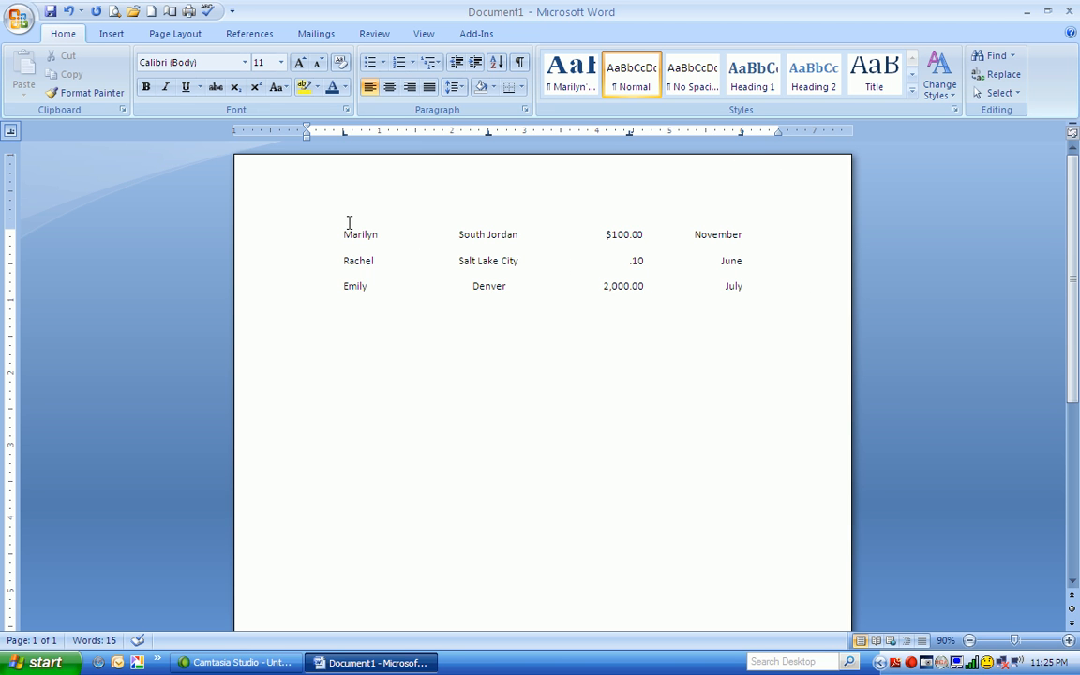
# Step: Move the center tab stop of all three rows to about 2.3" and their decimal tab stop to 4.25"
pyautogui.moveTo(341, 226); pyautogui.dragTo(744, 301)
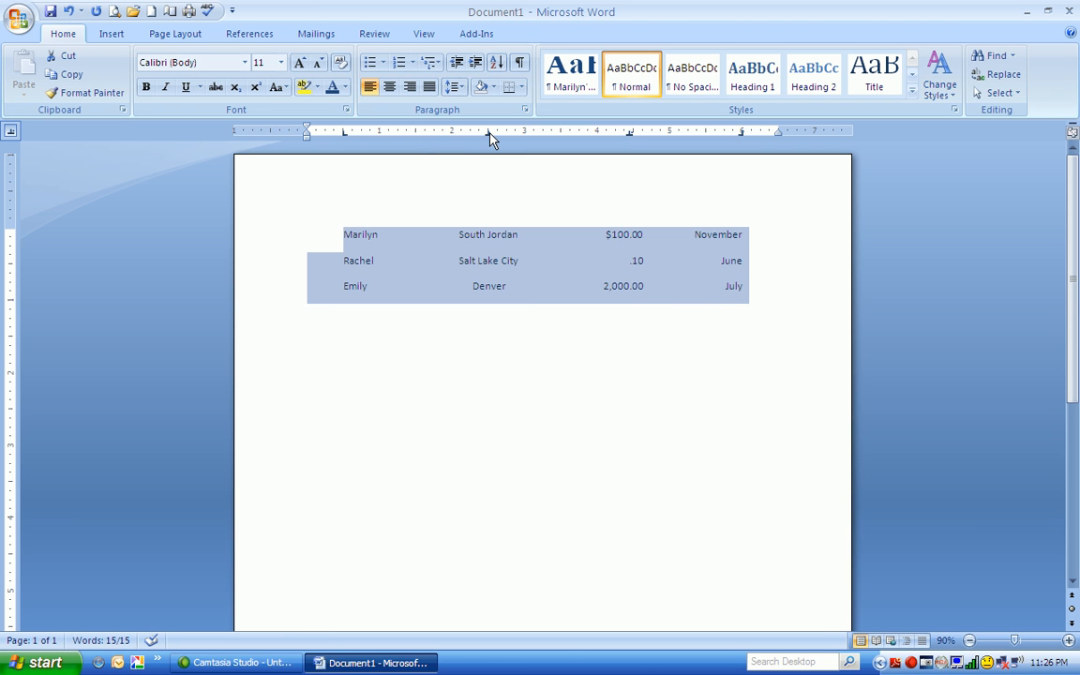
pyautogui.moveTo(488, 133); pyautogui.dragTo(477, 137)
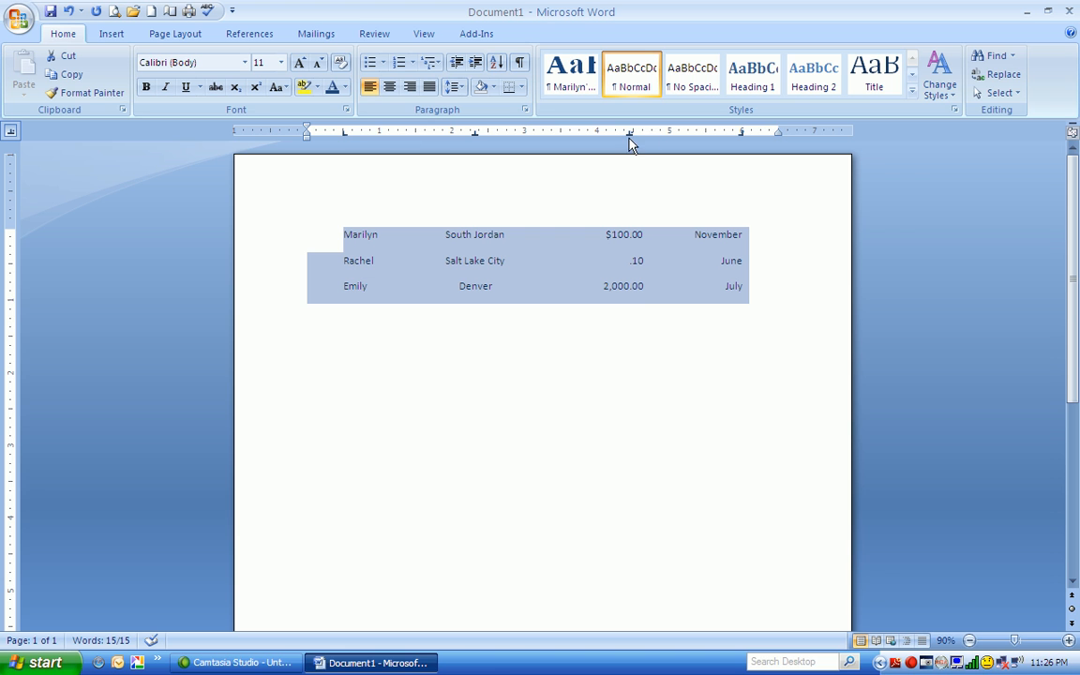
pyautogui.moveTo(629, 134); pyautogui.dragTo(618, 134)
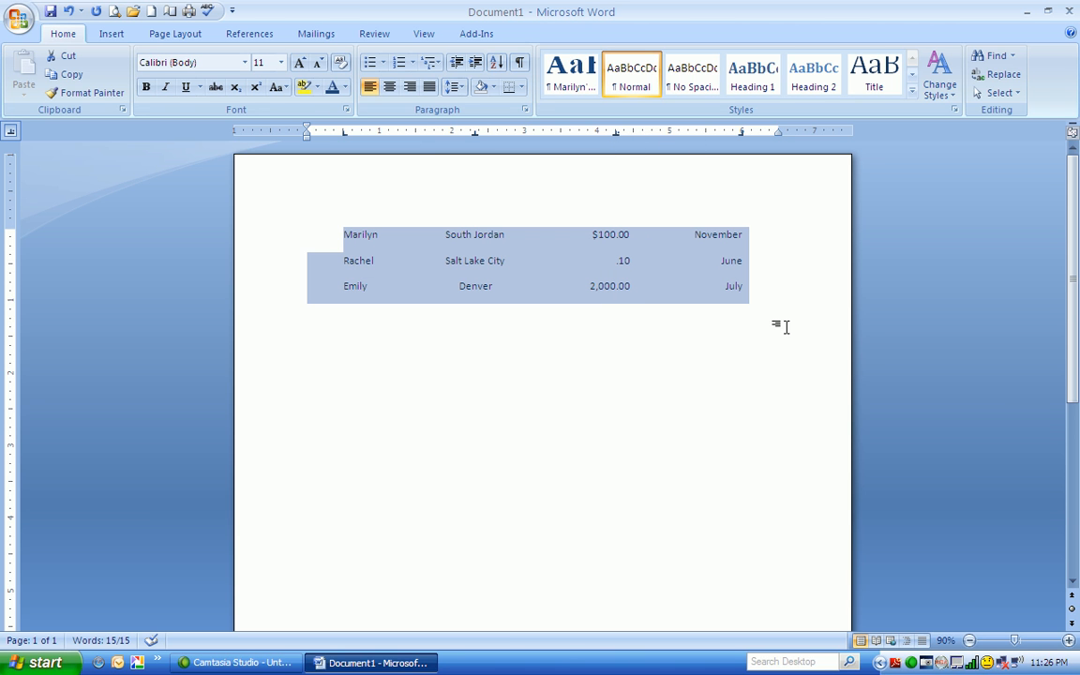
pyautogui.click(596, 354)
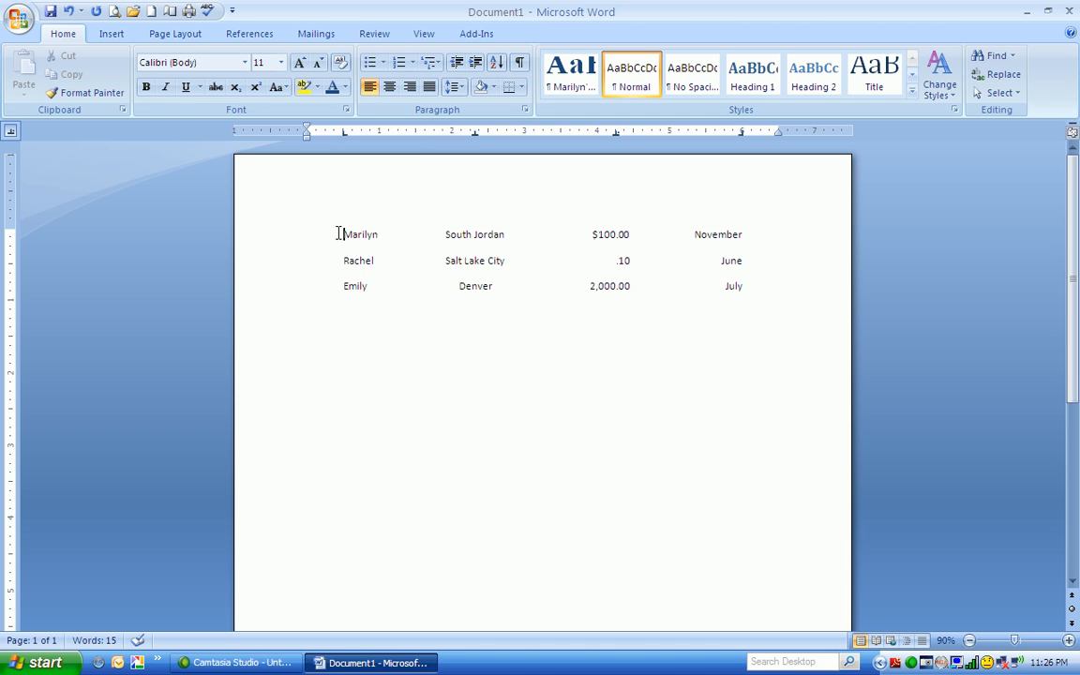
# Step: Reselect all three rows and move their center tab stop to 2.44"
pyautogui.moveTo(339, 233); pyautogui.dragTo(740, 286)
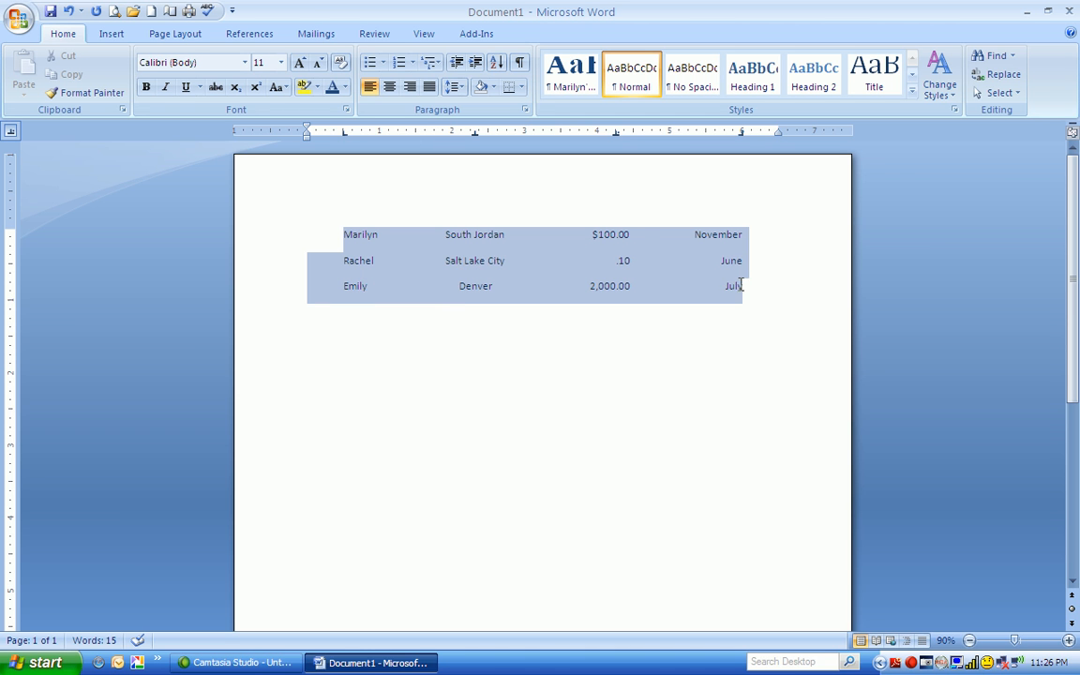
pyautogui.click(743, 285)
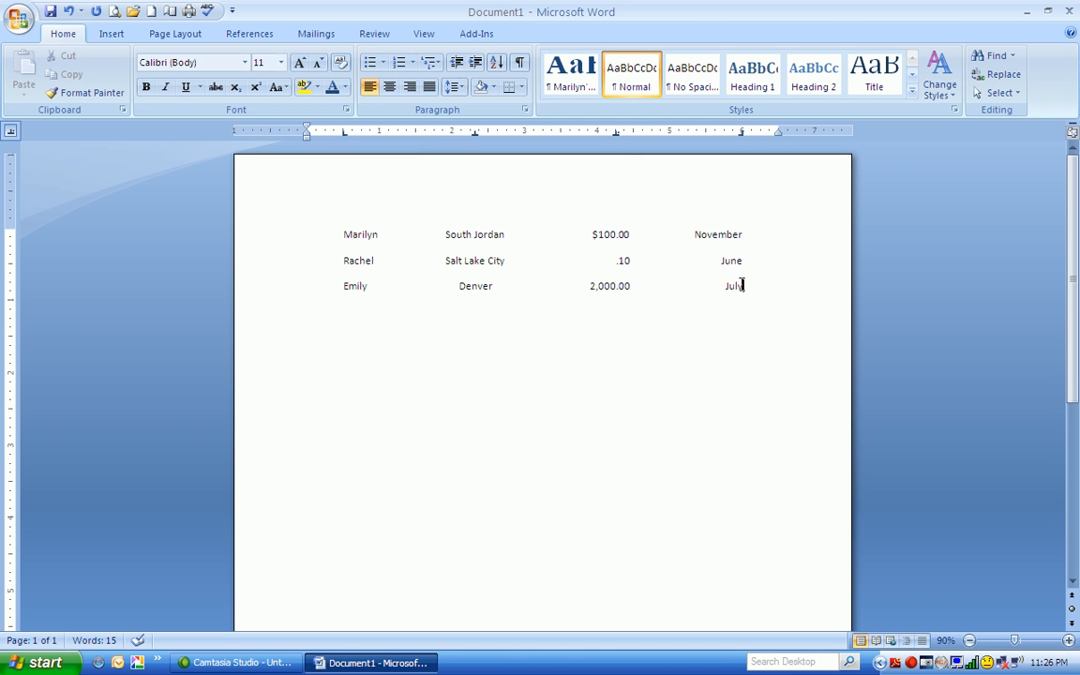
pyautogui.click(615, 132)
pyautogui.moveTo(339, 232); pyautogui.dragTo(750, 284)
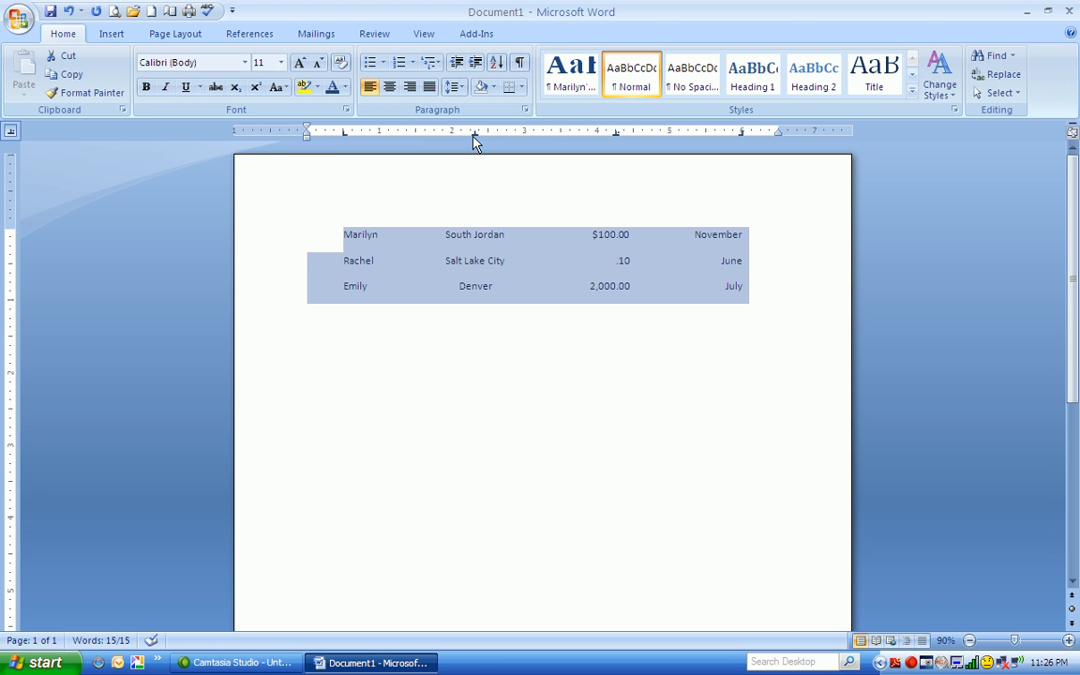
pyautogui.moveTo(473, 133); pyautogui.dragTo(484, 133)
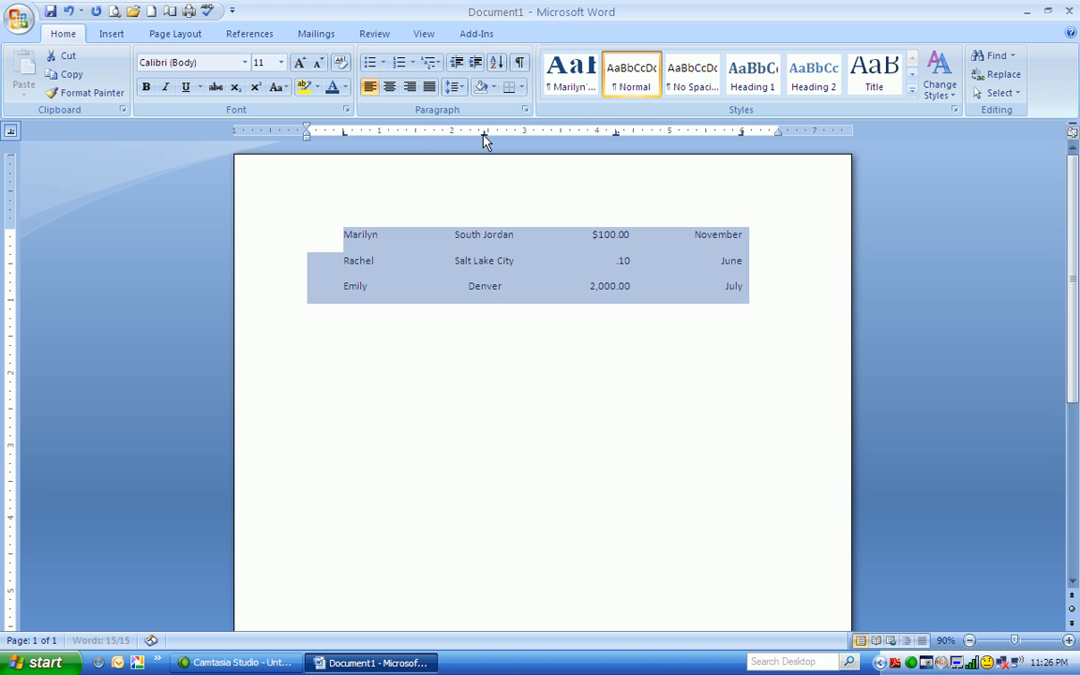
pyautogui.click(592, 426)
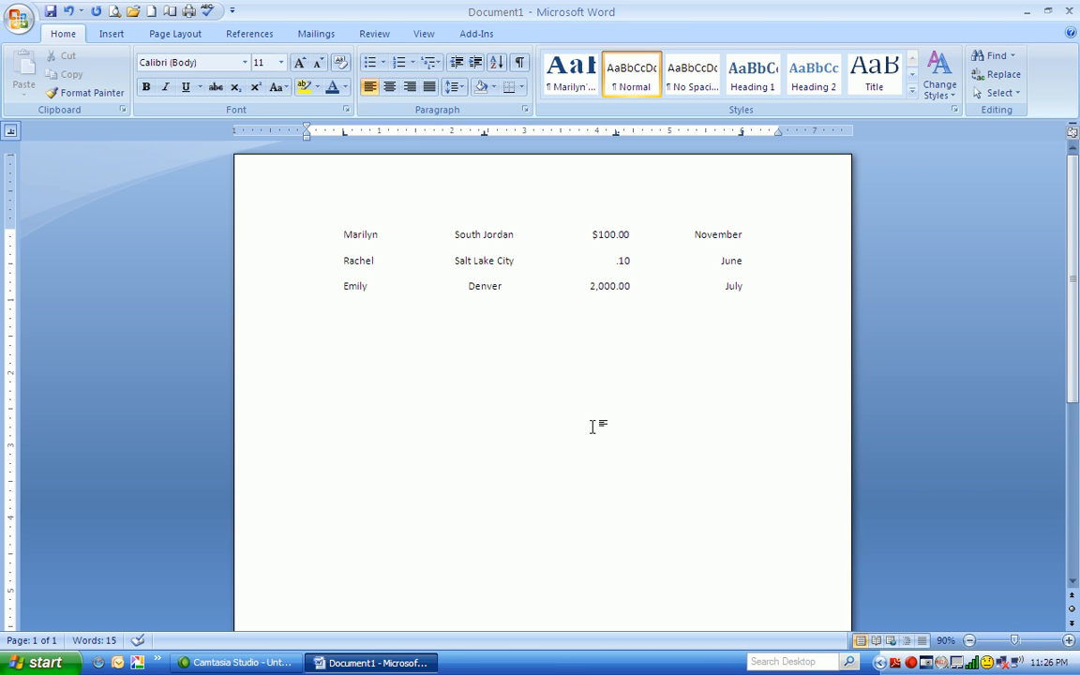
# Step: Start a new paragraph two lines below the July row and clear all its tab stops
pyautogui.click(760, 296)
pyautogui.press('Return')
pyautogui.press('Return')
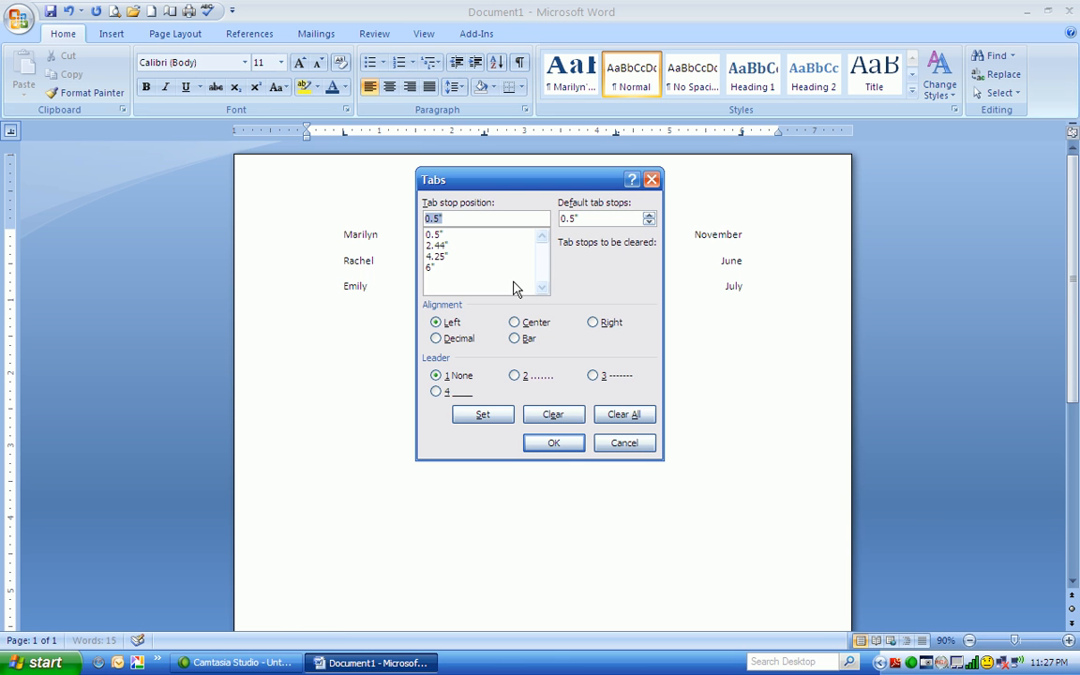
pyautogui.click(620, 419)
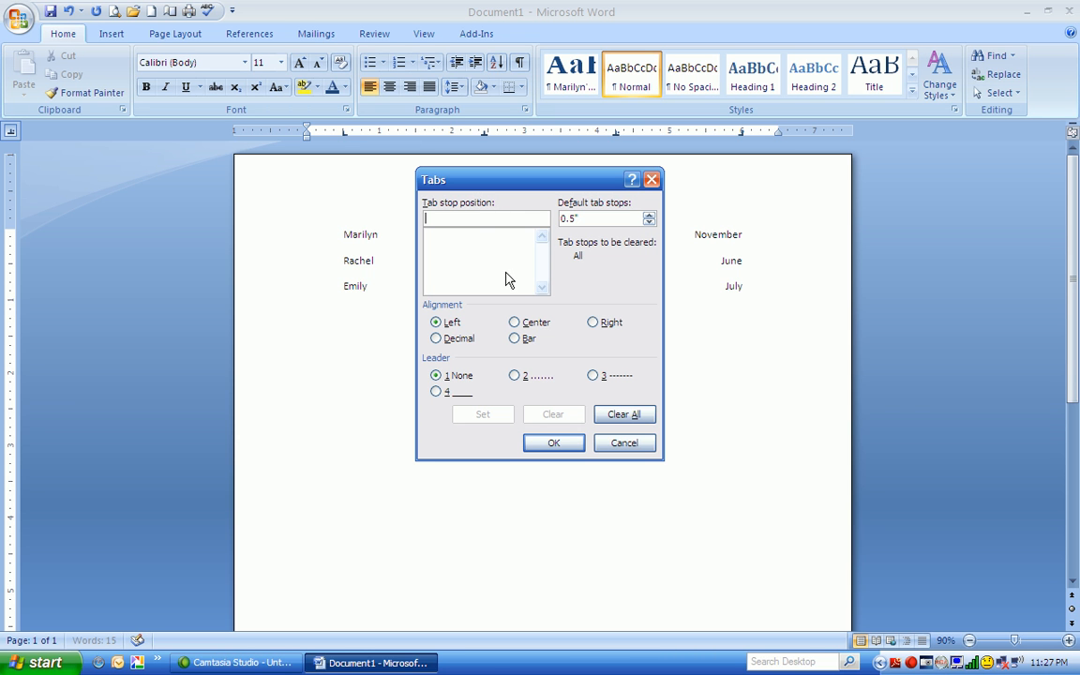
# Step: Define a right-aligned tab stop at 6.5" with no leader for the new paragraph
pyautogui.click(593, 322)
pyautogui.click(439, 217)
pyautogui.write('6.5')
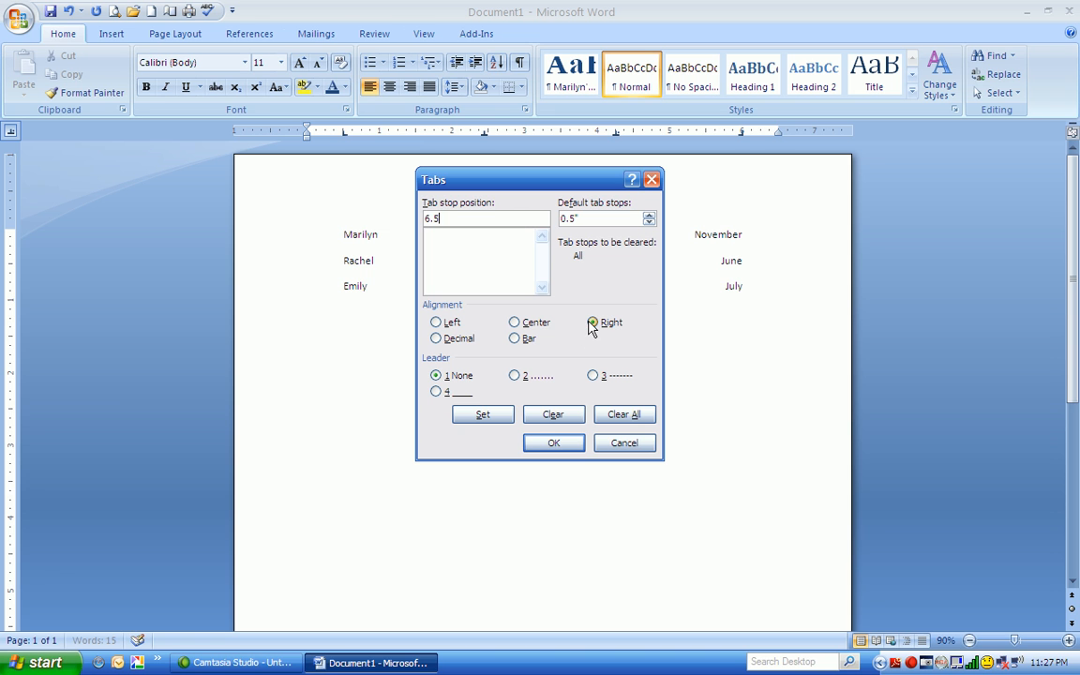
pyautogui.click(477, 419)
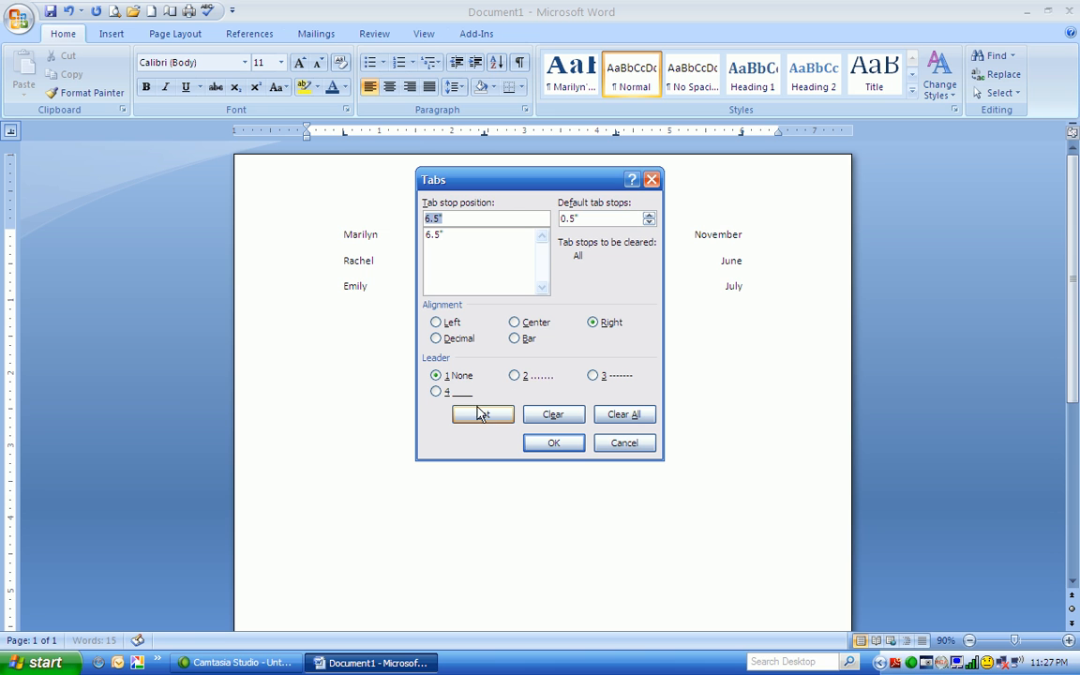
pyautogui.click(515, 376)
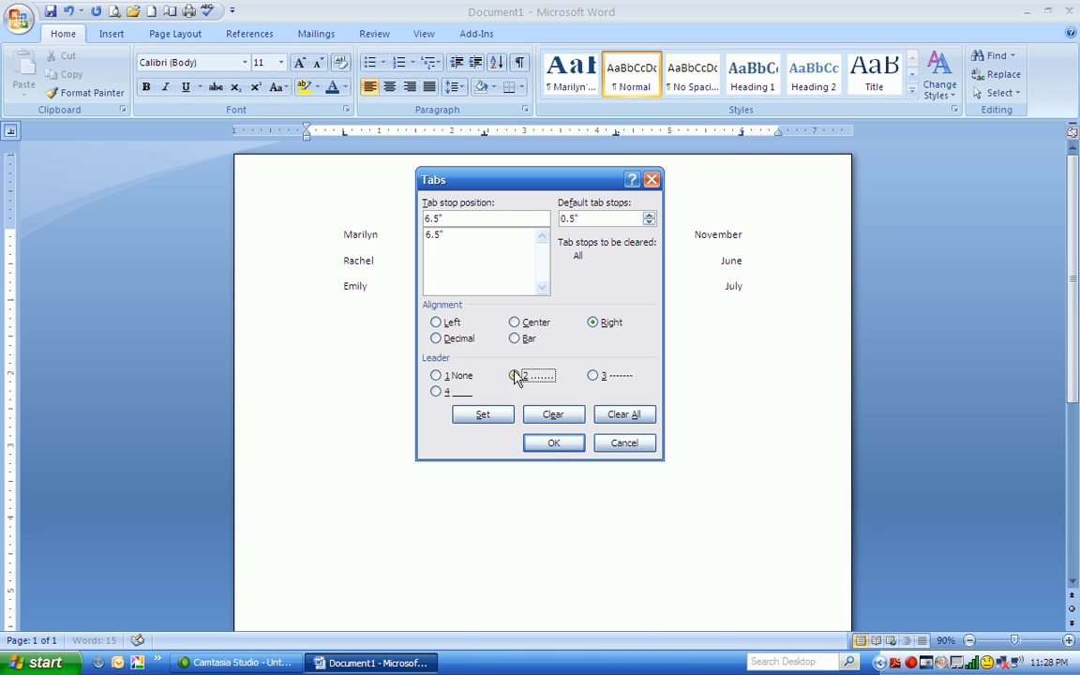
pyautogui.click(517, 377)
# Step: Add a left-aligned tab stop at .5" and apply the new tab settings
pyautogui.moveTo(445, 215); pyautogui.dragTo(409, 220)
pyautogui.write('.')
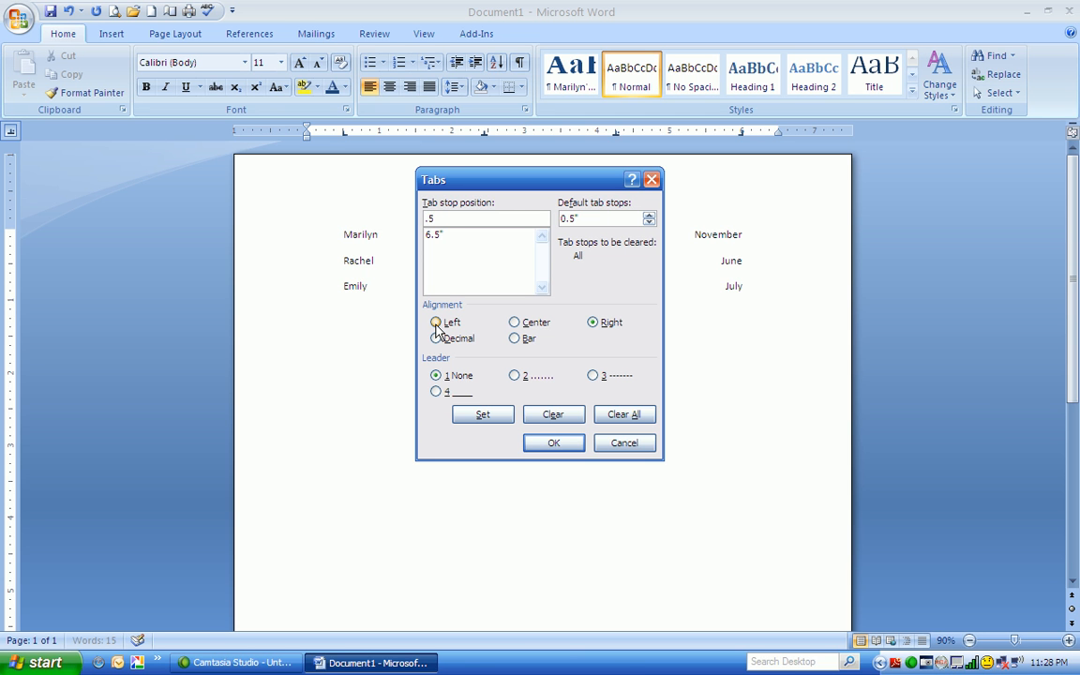
pyautogui.click(435, 322)
pyautogui.click(483, 414)
pyautogui.click(567, 447)
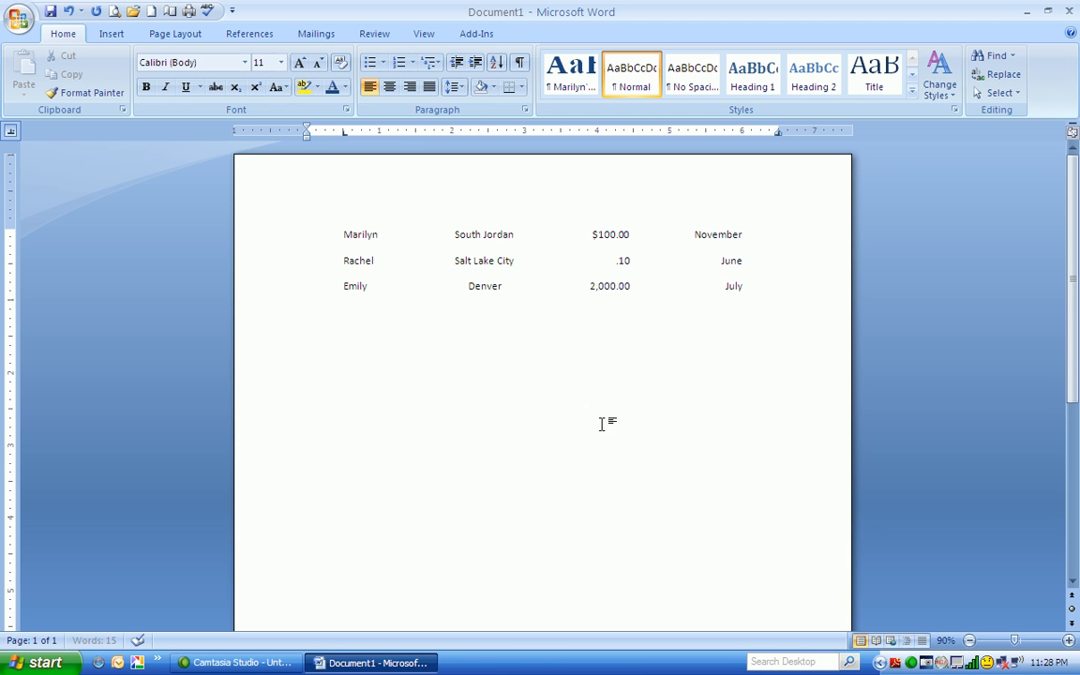
# Step: Enter a person's full name at the 0.5" tab stop and "Conducting" at the 6.5" right tab stop
pyautogui.write('Tom Jones\t\t\t')
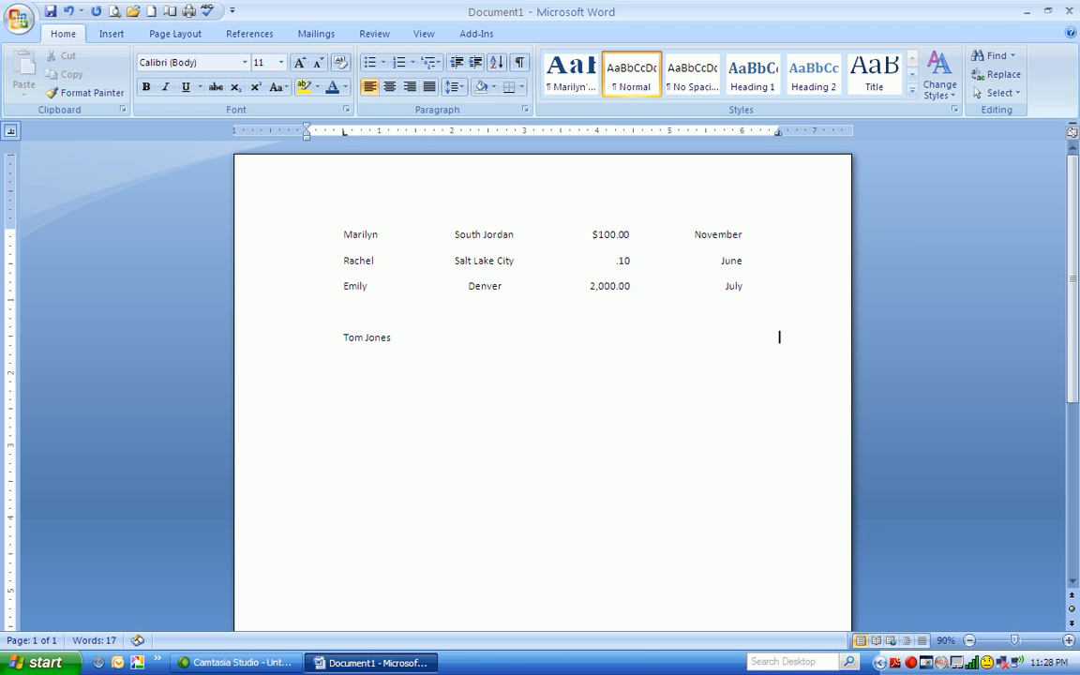
pyautogui.write('Conducting')
pyautogui.doubleClick(778, 136)
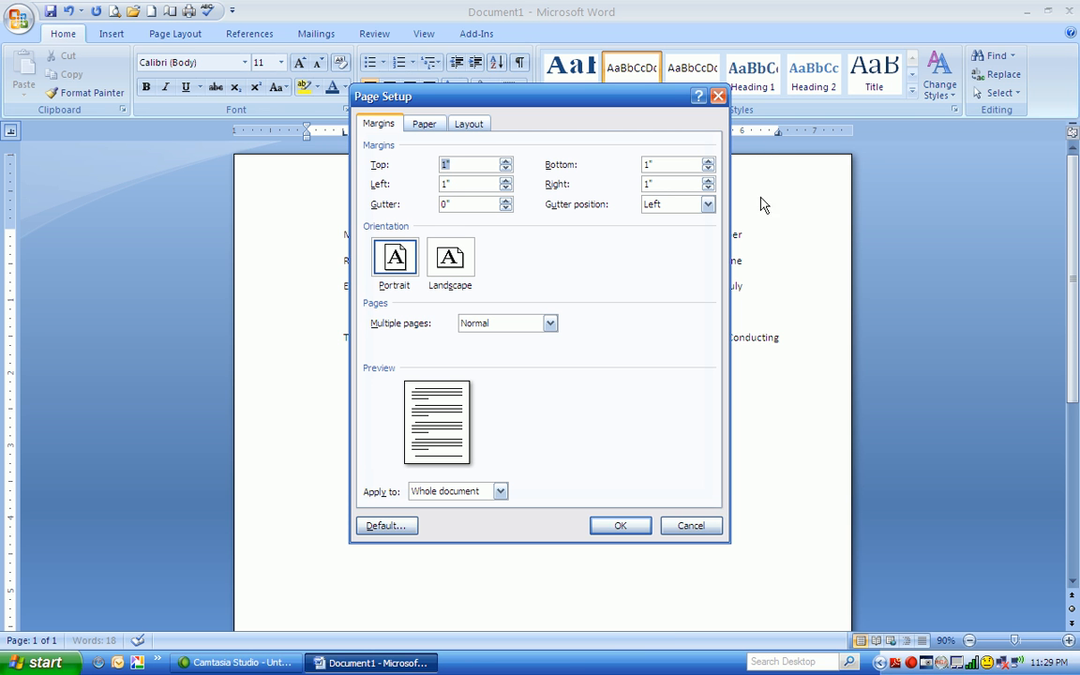
pyautogui.click(718, 97)
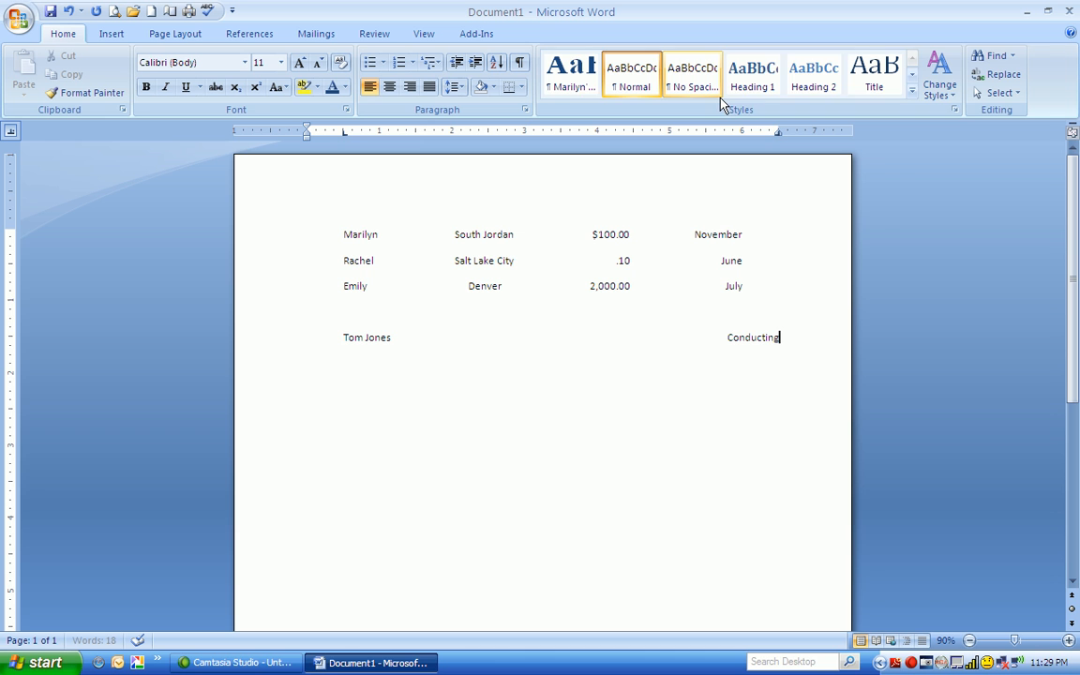
# Step: Give the 6.5" right tab stop of the "Conducting" line the dotted leader (option 2) and apply it
pyautogui.doubleClick(777, 133)
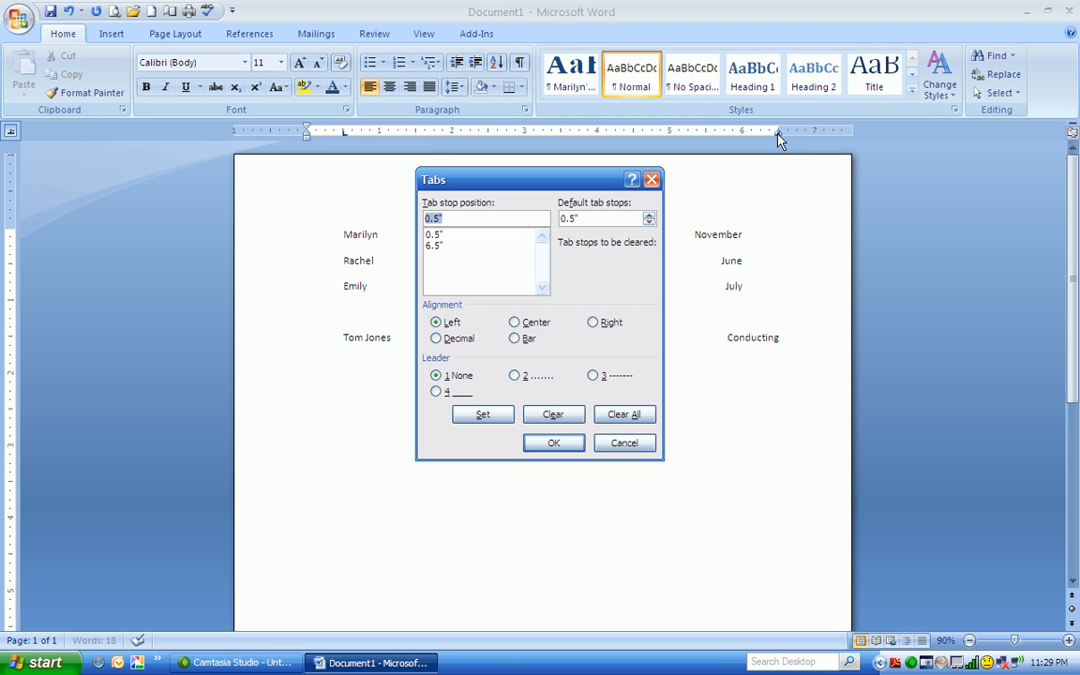
pyautogui.click(441, 247)
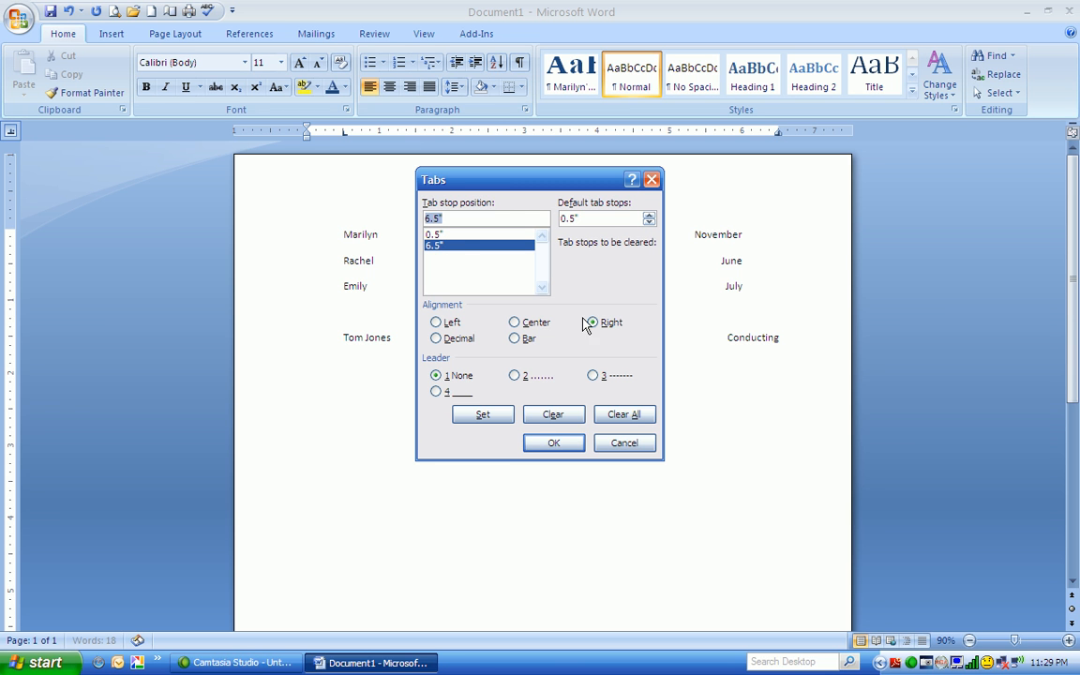
pyautogui.click(515, 375)
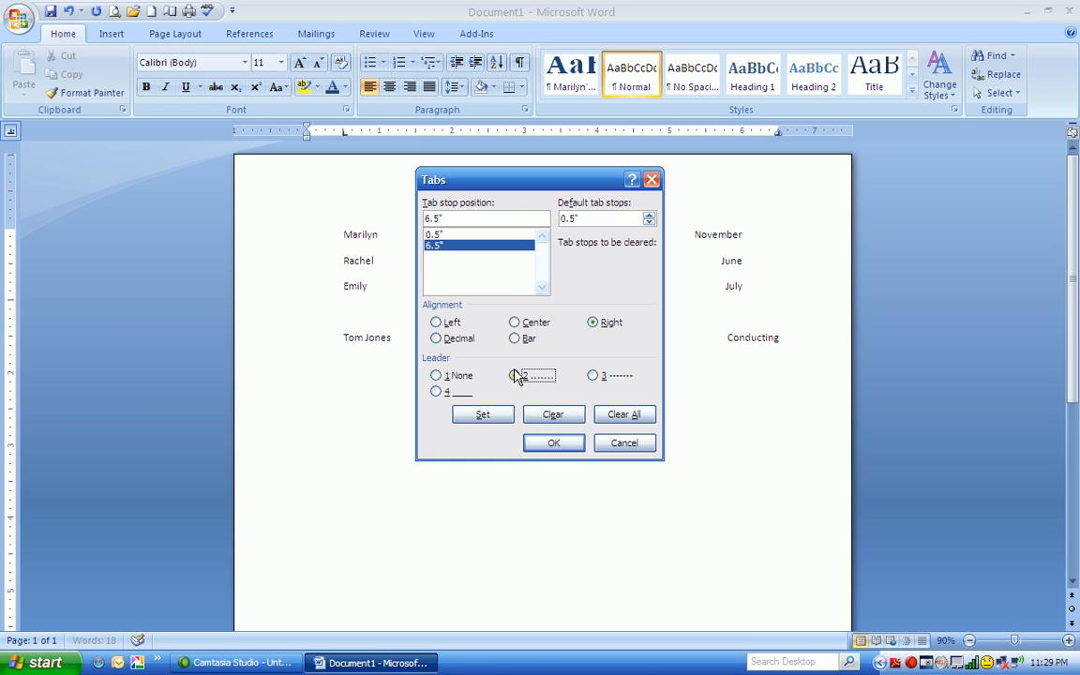
pyautogui.click(480, 418)
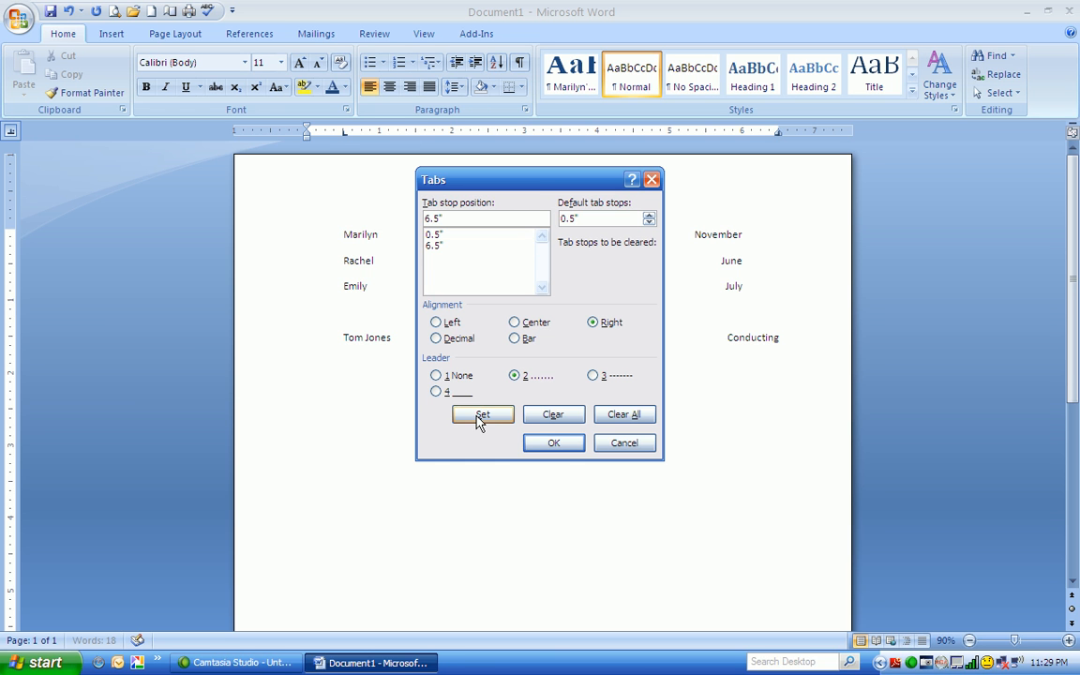
pyautogui.click(561, 446)
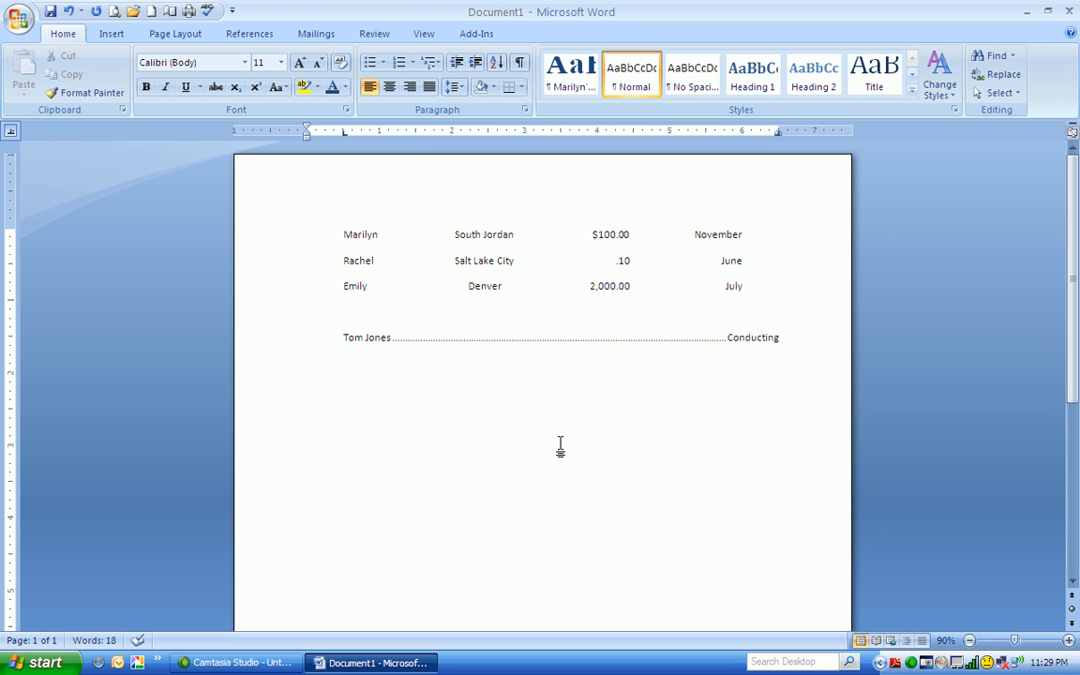
# Step: Add a row below with a person's full name at the 0.5" tab stop and "Speaking" at the right tab stop
pyautogui.press('Return')
pyautogui.write('Karen')
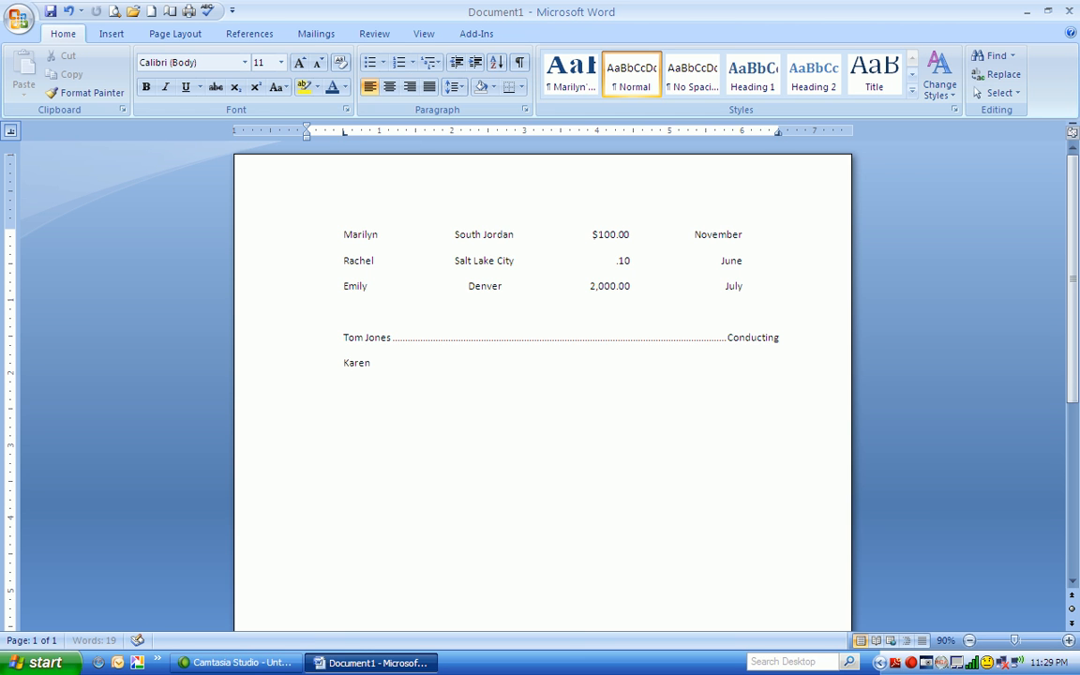
pyautogui.write(' Young')
pyautogui.press('Tab')
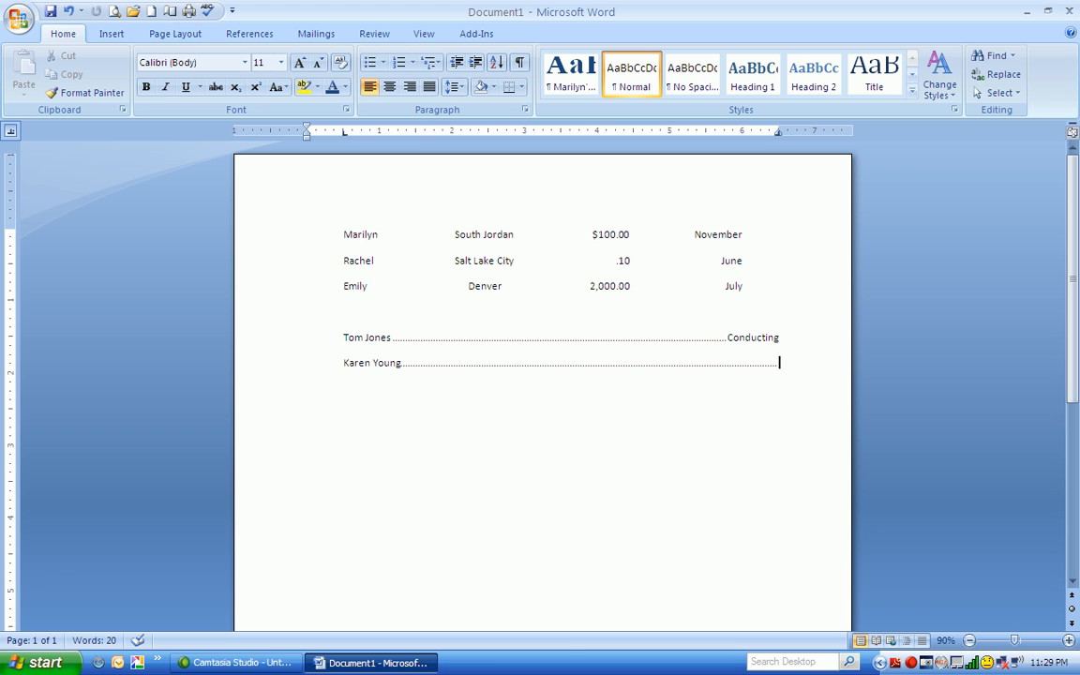
pyautogui.write('Speaking')
# Step: Add another dotted-leader row with a person's full name at the 0.5" tab stop and "Singing" at the right tab stop
pyautogui.press('Return')
pyautogui.write('Bill Taylo')
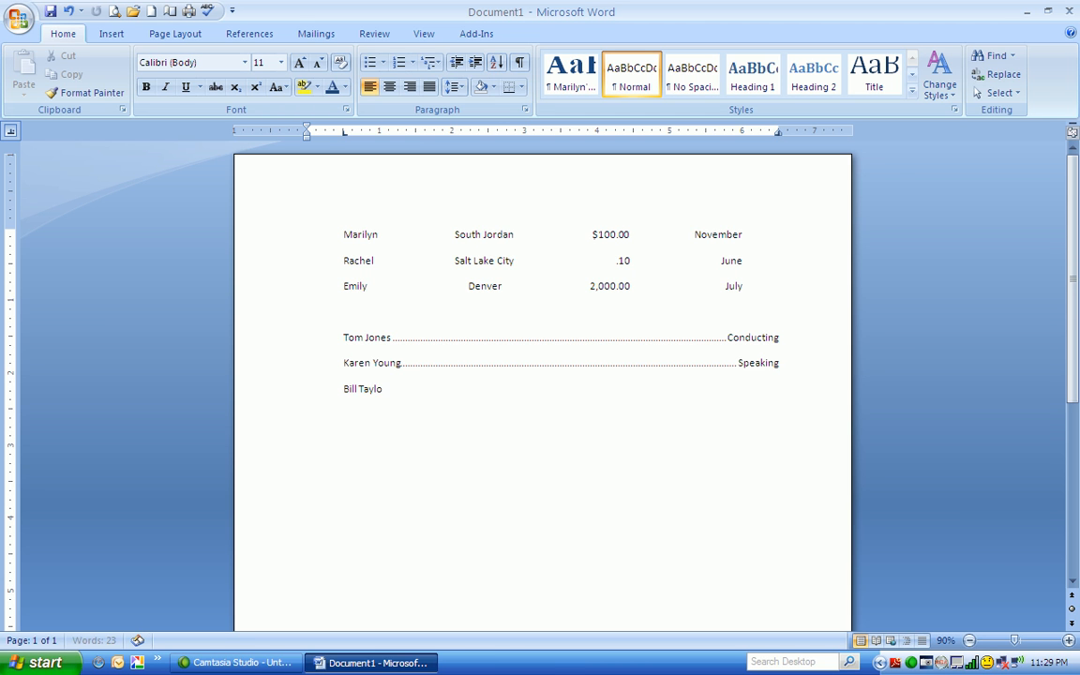
pyautogui.write('r')
pyautogui.press('Tab')
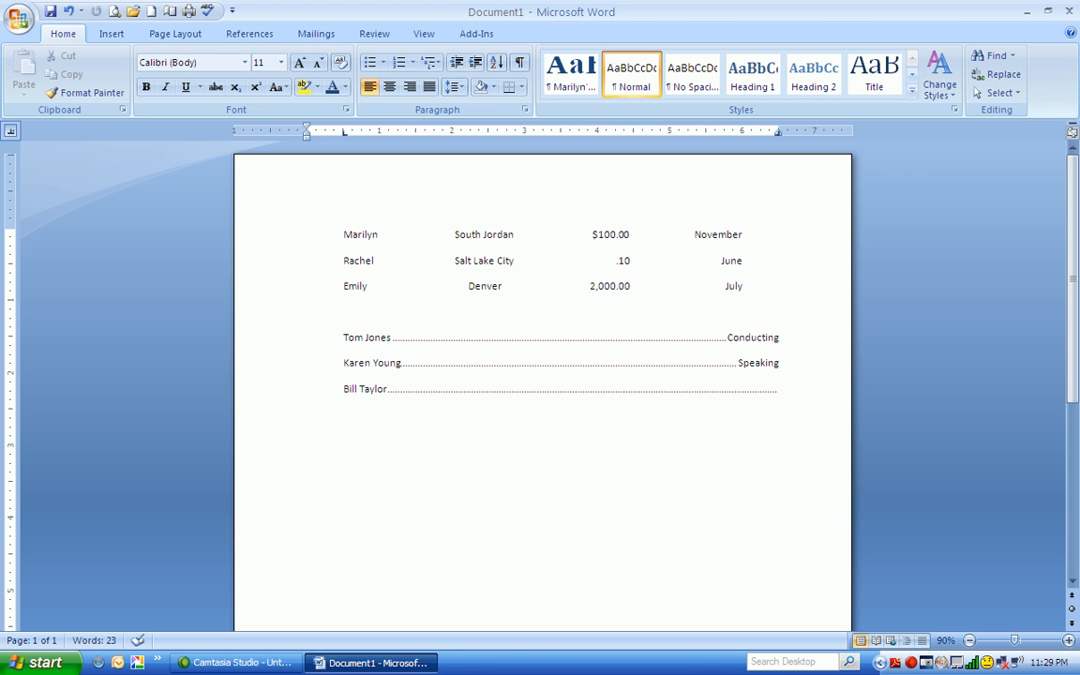
pyautogui.write('Singing')
# Step: Start a new line at the left margin below the "Singing" row with the label "Adress"
pyautogui.press('Return')
pyautogui.write('Po')
pyautogui.press('BackSpace')
pyautogui.press('BackSpace')
pyautogui.write('Adress')
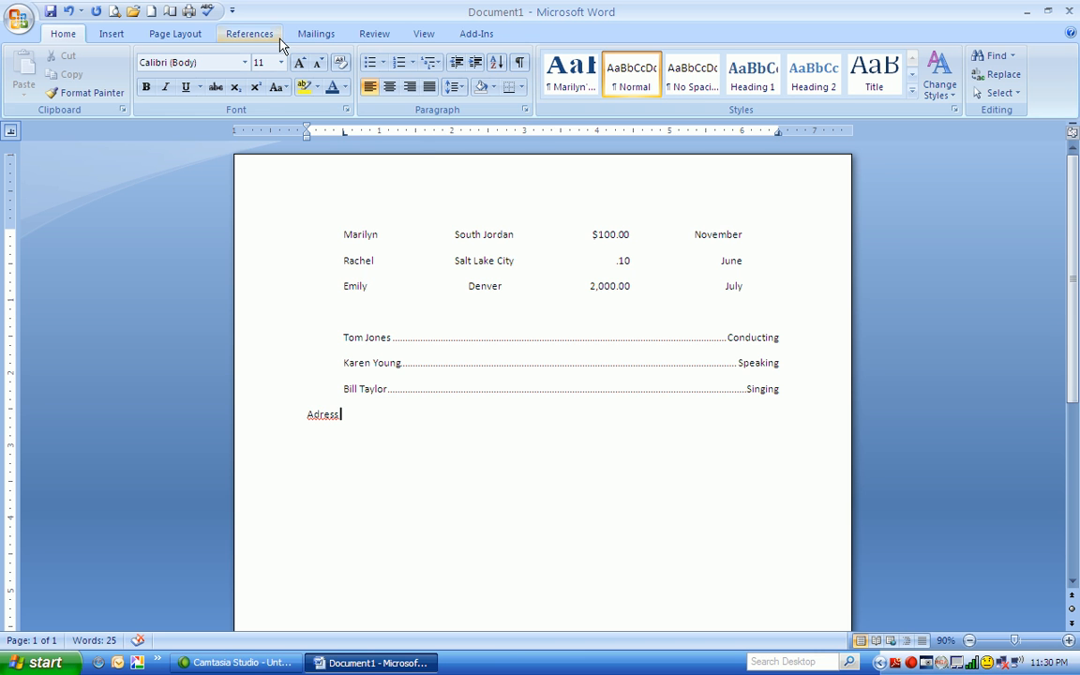
# Step: Change the leader of the "Adress" line's 6.5" right tab stop to the solid underline (option 4) and apply it
pyautogui.click(527, 113)
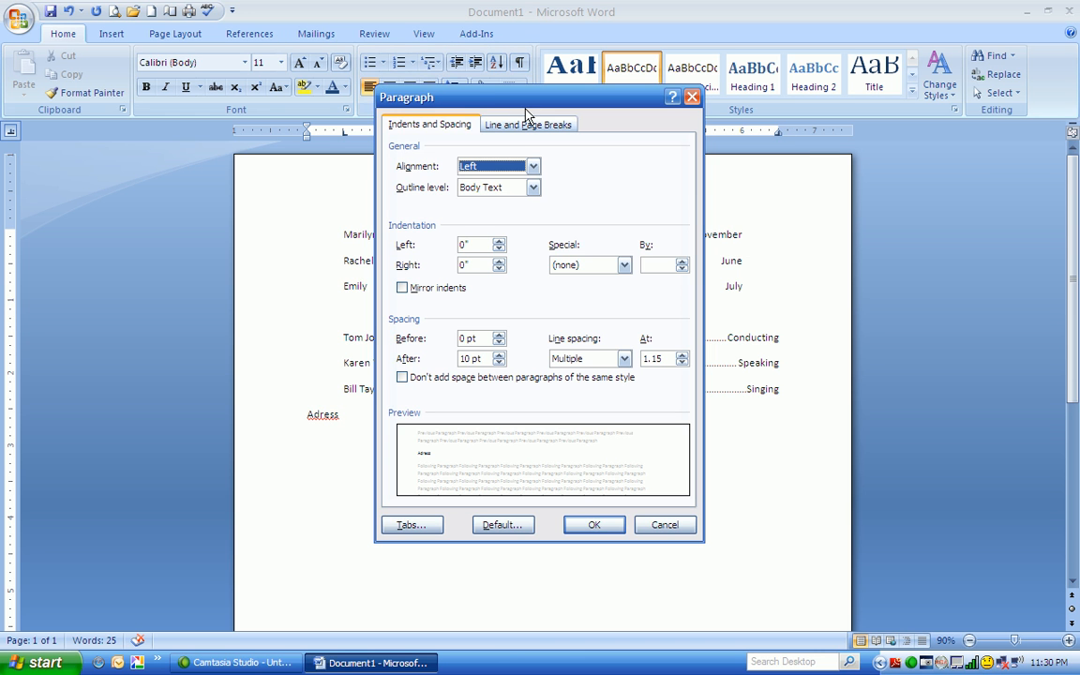
pyautogui.click(405, 527)
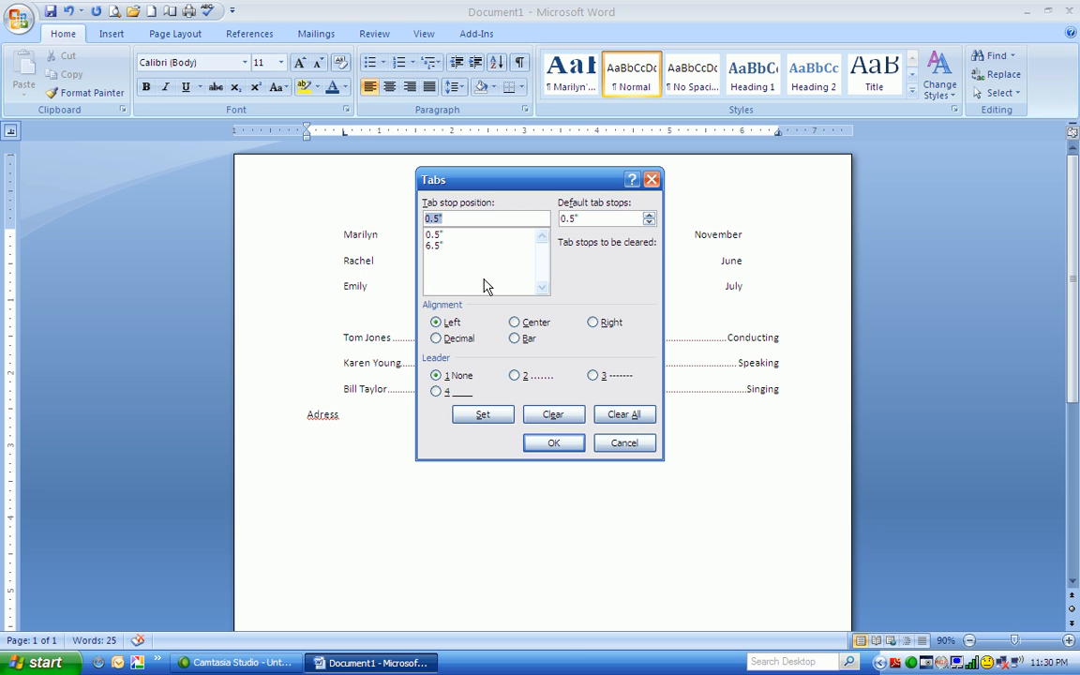
pyautogui.click(441, 246)
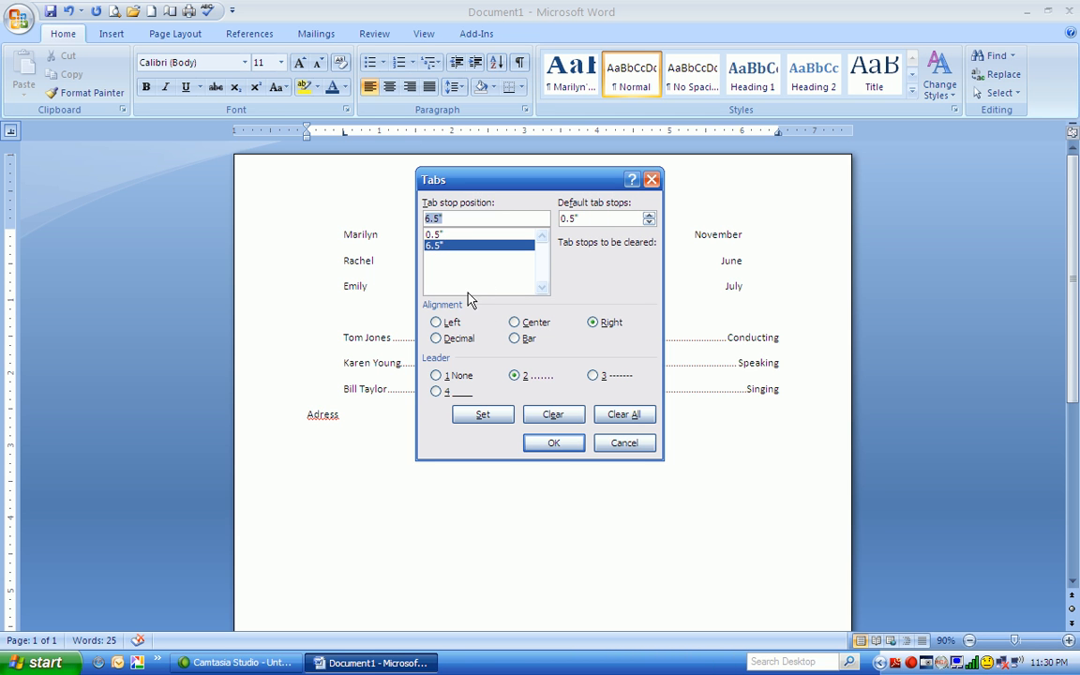
pyautogui.click(436, 392)
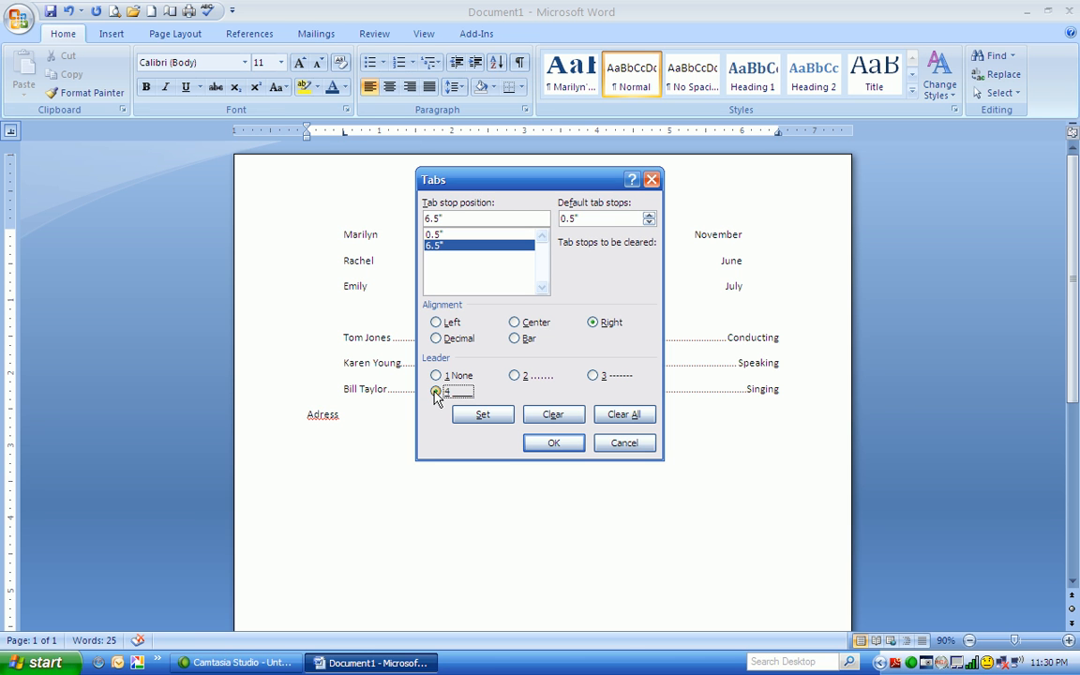
pyautogui.click(482, 415)
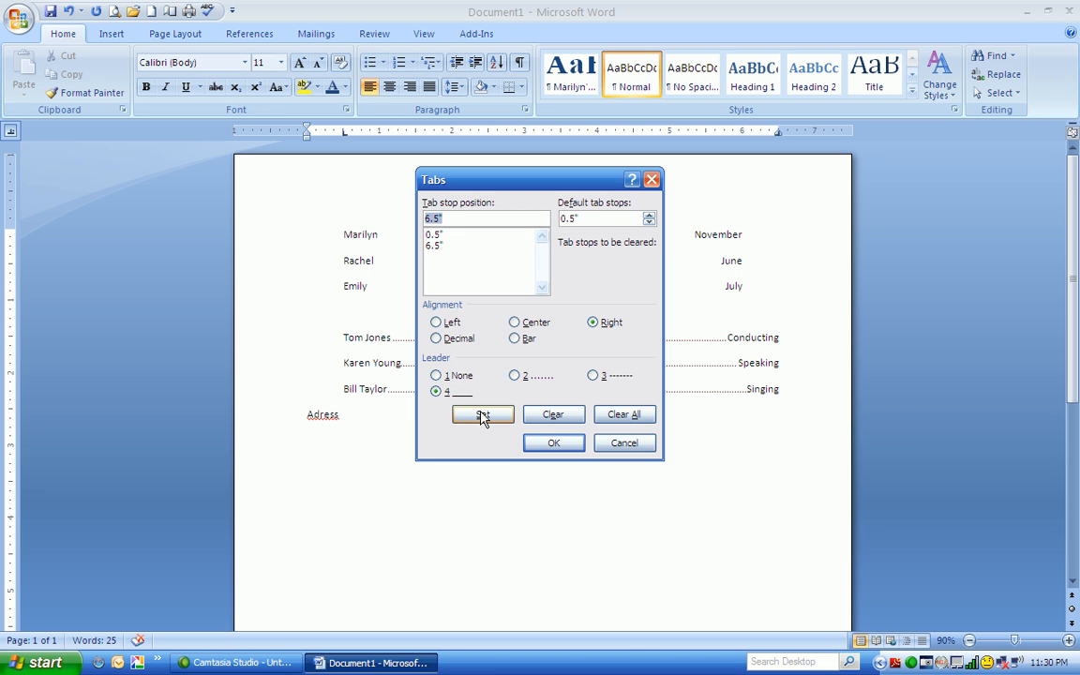
pyautogui.click(554, 444)
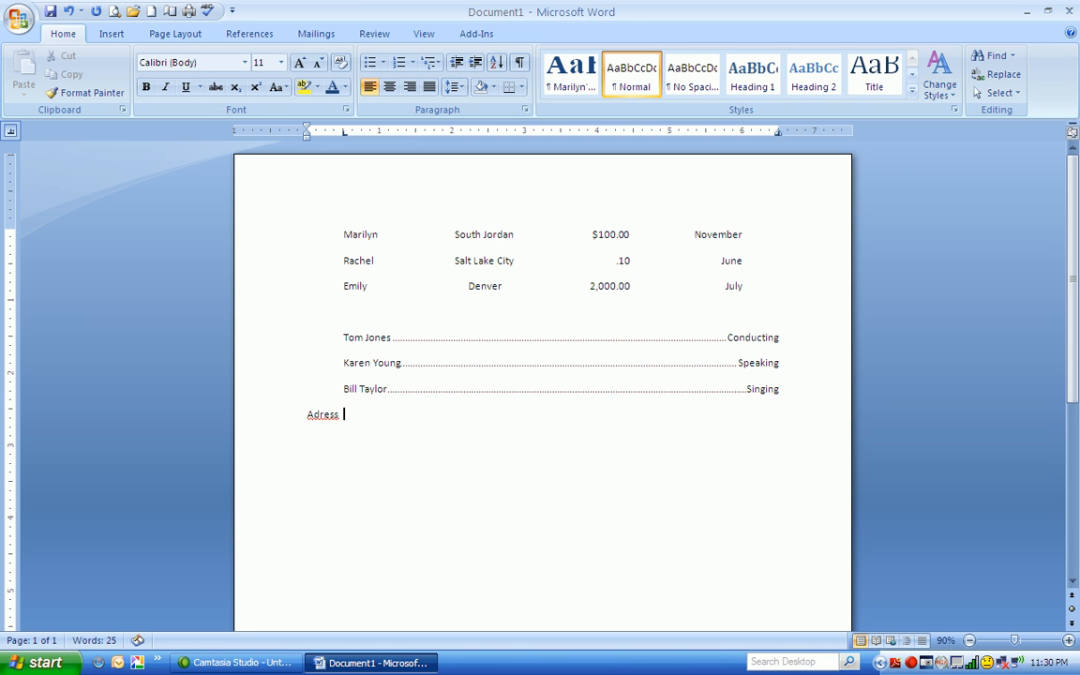
# Step: Fill the "Adress" line with the underline leader and add one full-width underlined line below it
pyautogui.press('Tab')
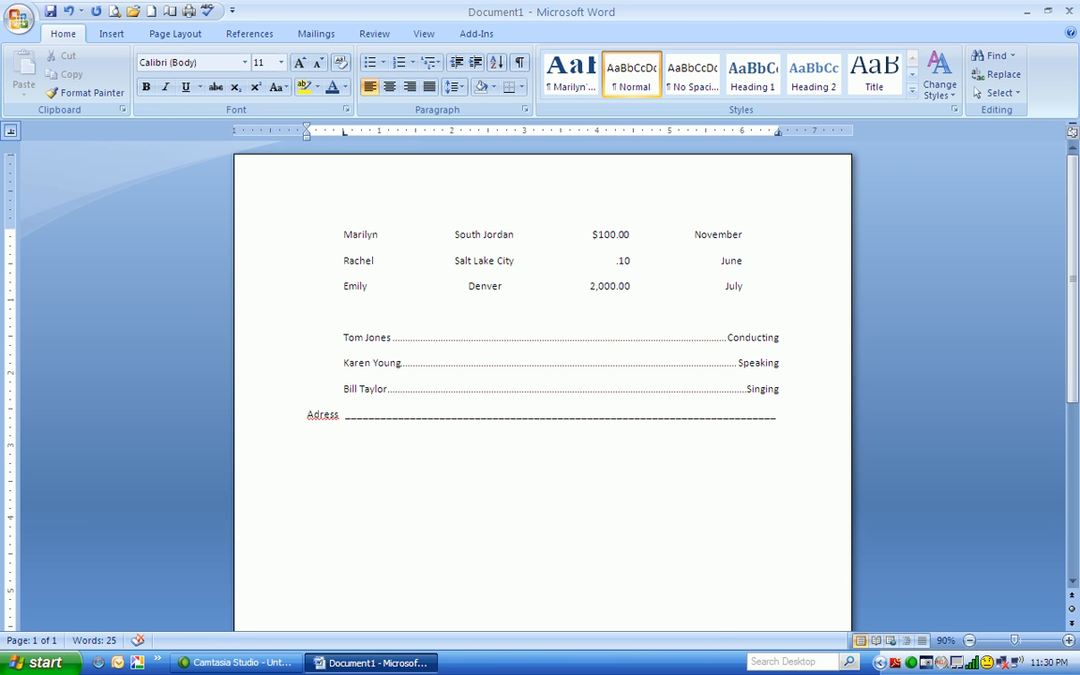
pyautogui.press('Return')
pyautogui.press('Tab')
pyautogui.press('BackSpace')
pyautogui.press('Tab')
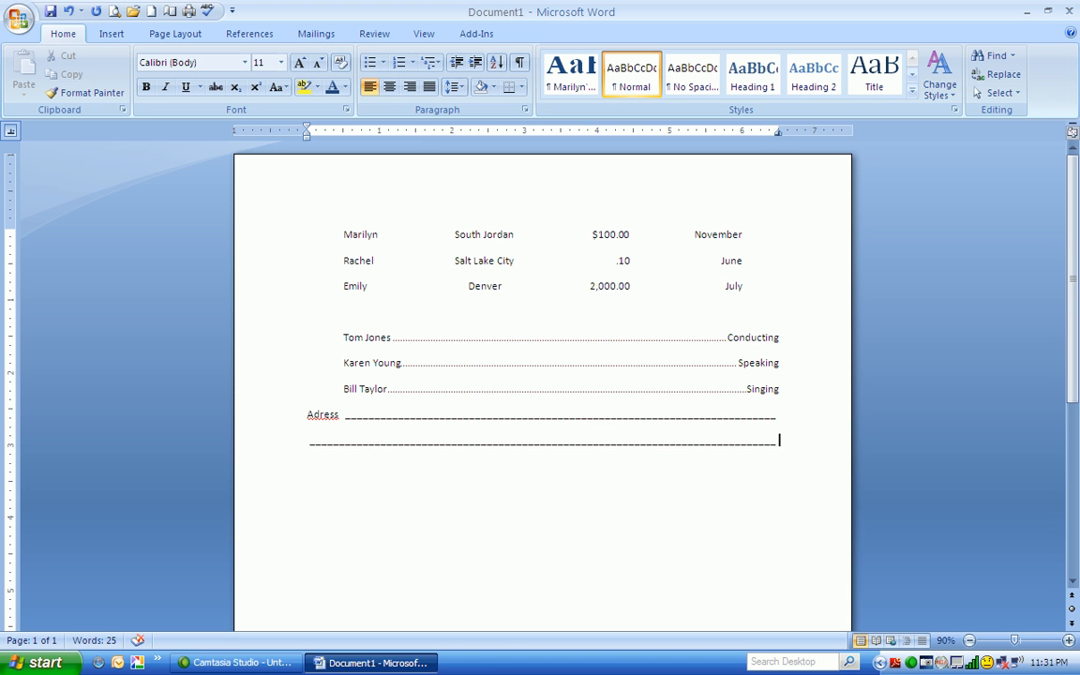
# Step: Add five more full-width underlined blank lines below using the 6.5" leader tab stop
pyautogui.press('Return')
pyautogui.press('Tab')
pyautogui.press('Return')
pyautogui.press('Tab')
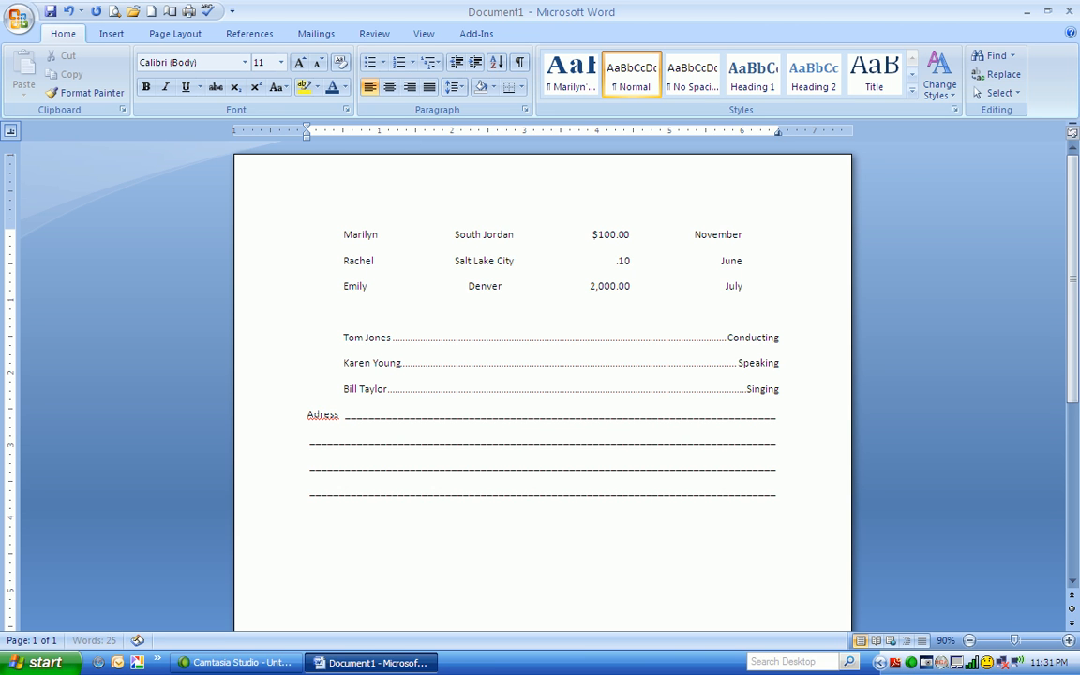
pyautogui.press('Return')
pyautogui.press('Tab')
pyautogui.press('Return')
pyautogui.press('Tab')
pyautogui.press('Return')
pyautogui.press('Tab')
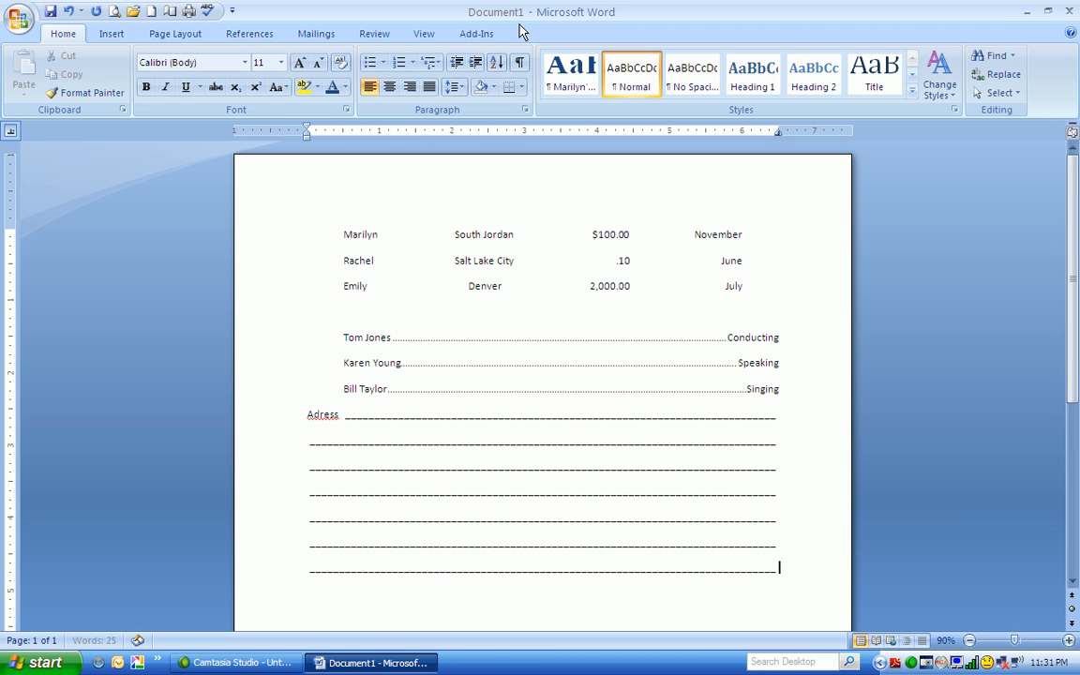
# Step: Show the formatting marks and select the three rows from November to July to check their tab stops
pyautogui.click(522, 64)
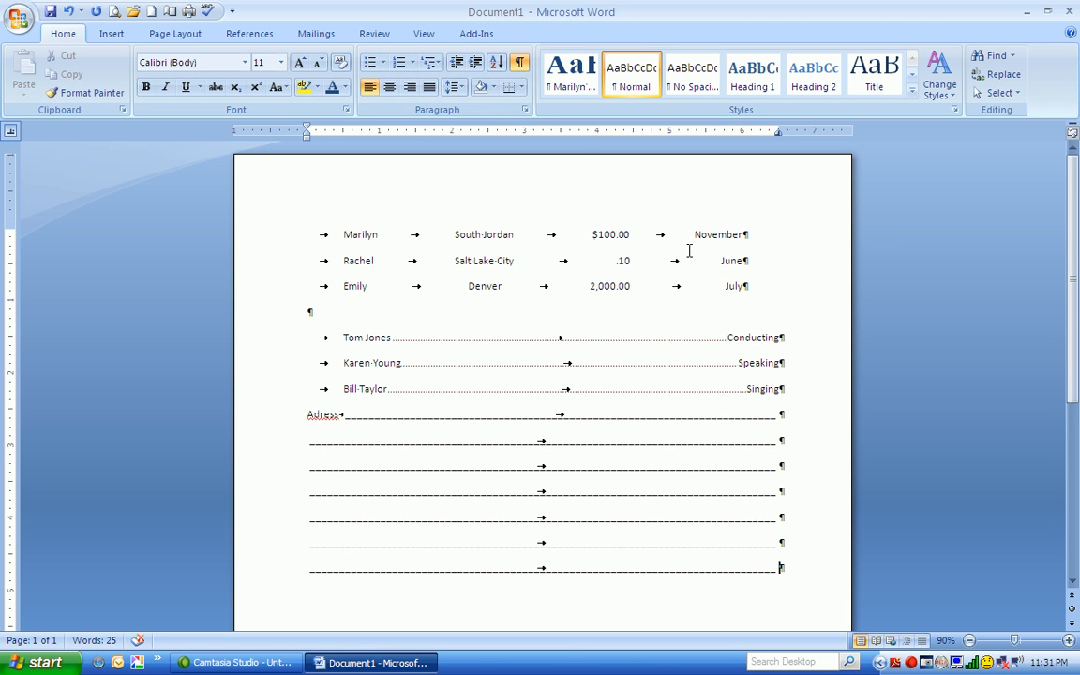
pyautogui.click(467, 260)
pyautogui.moveTo(328, 231); pyautogui.dragTo(740, 281)
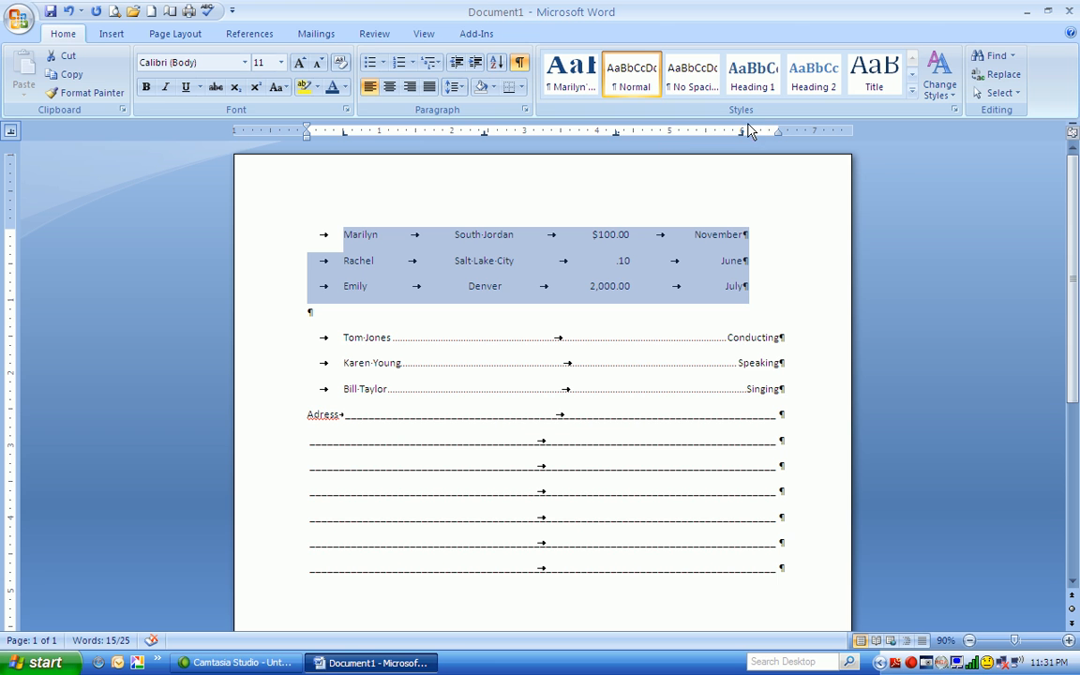
# Step: Review the tab stop positions, alignment and leader options of the "Adress" line in the Tabs dialog
pyautogui.click(542, 399)
pyautogui.click(548, 423)
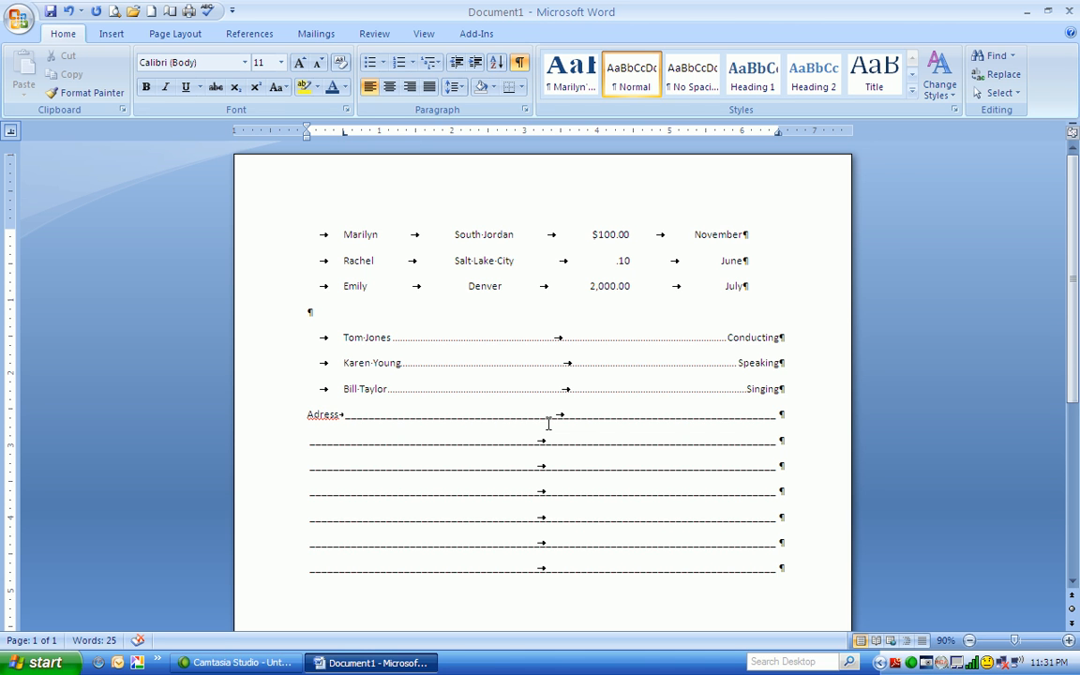
pyautogui.click(526, 109)
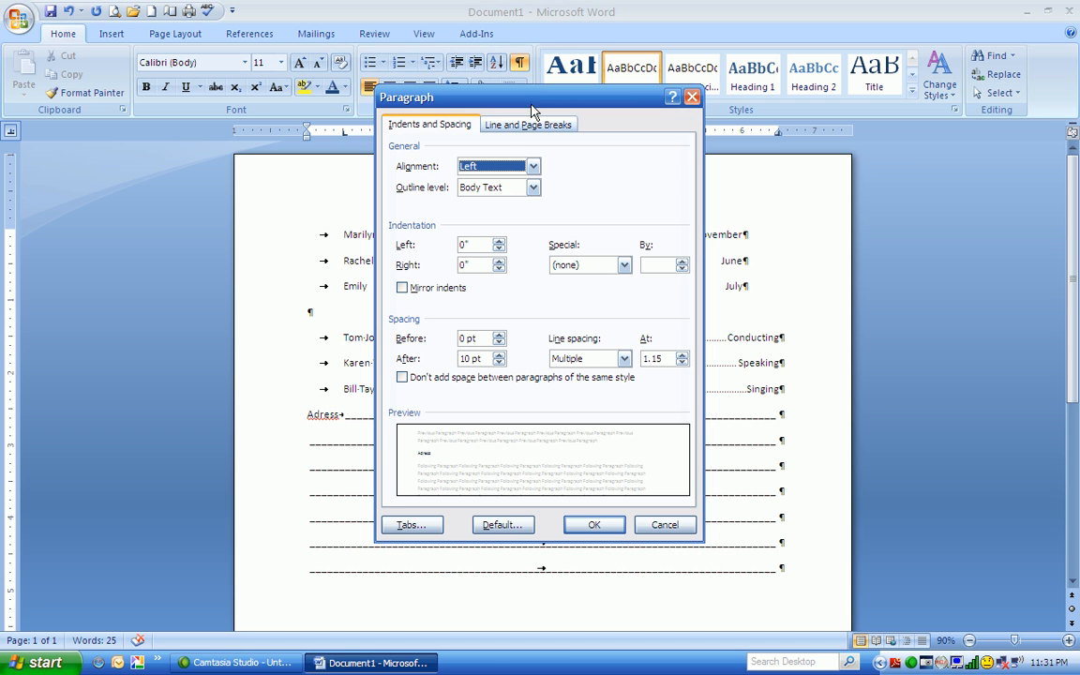
pyautogui.click(410, 525)
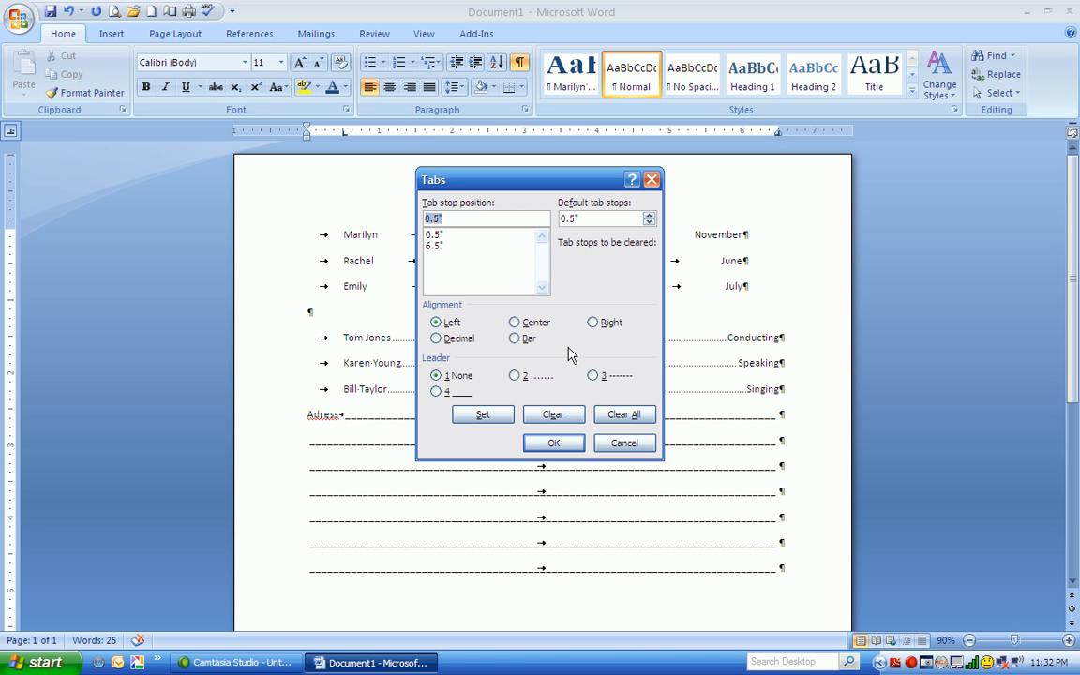
pyautogui.click(553, 448)
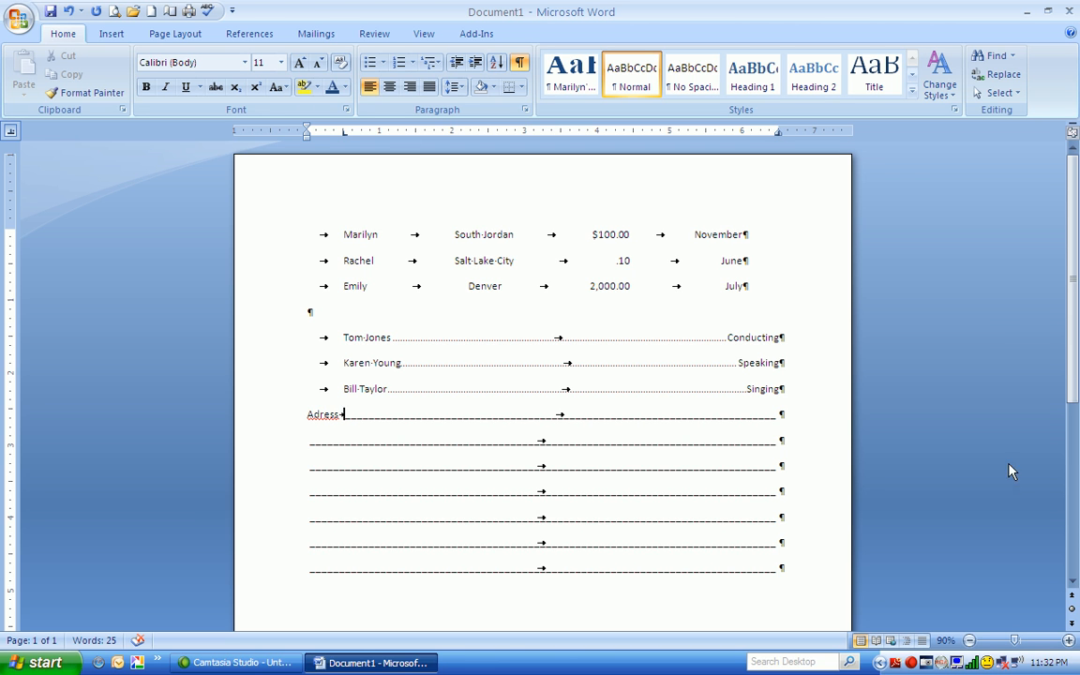
pyautogui.click(915, 665)
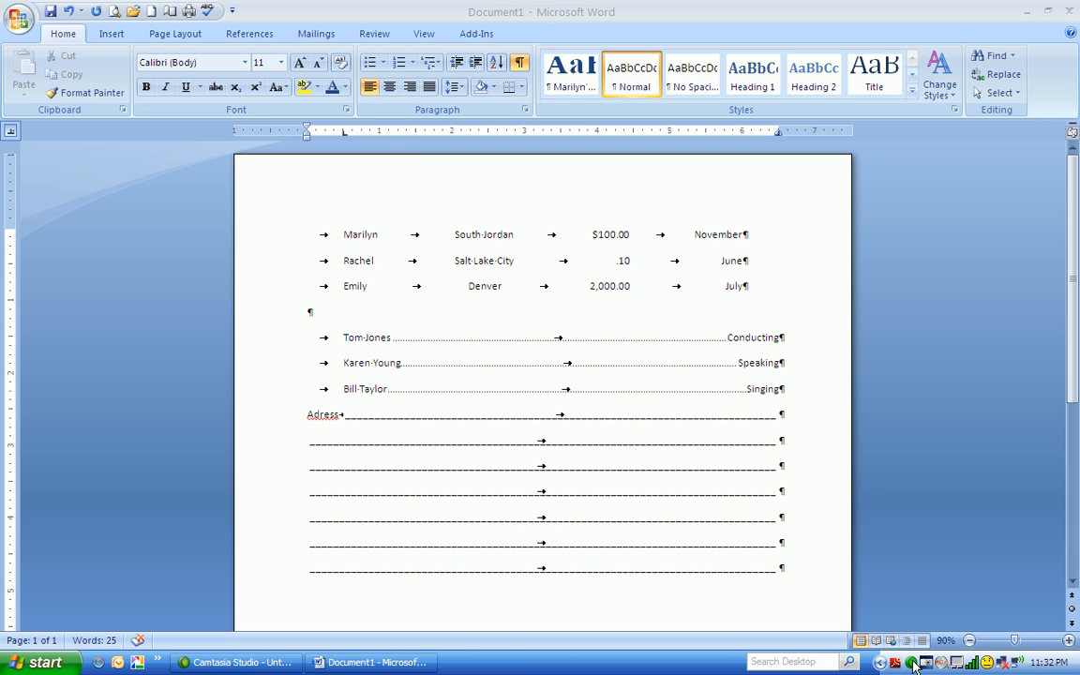
pyautogui.doubleClick(914, 664)
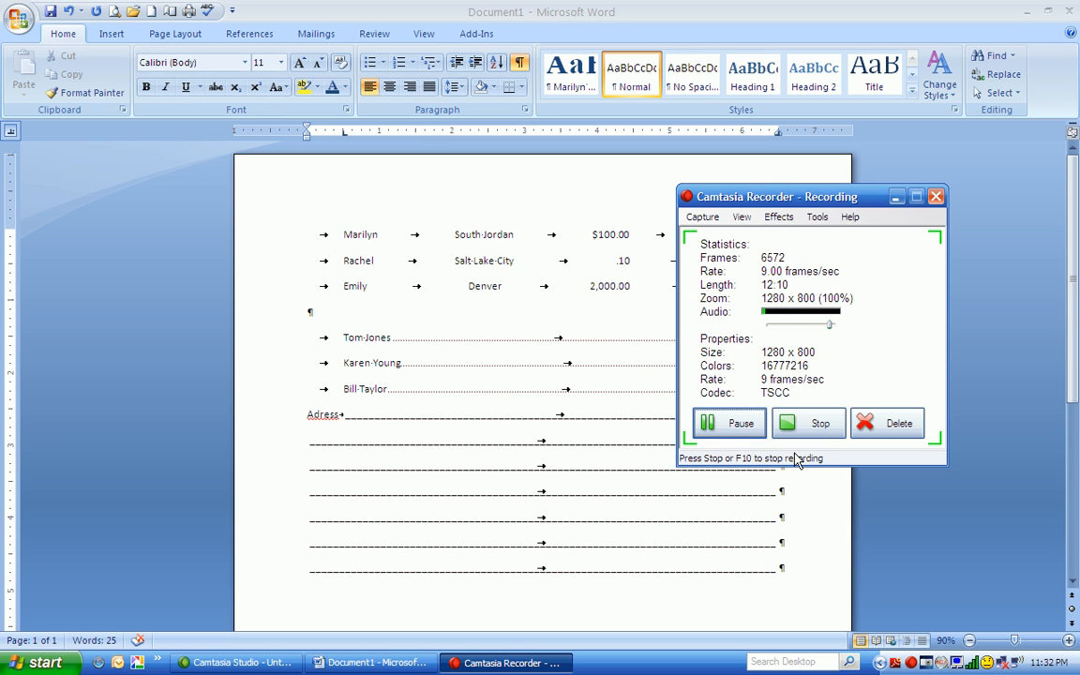